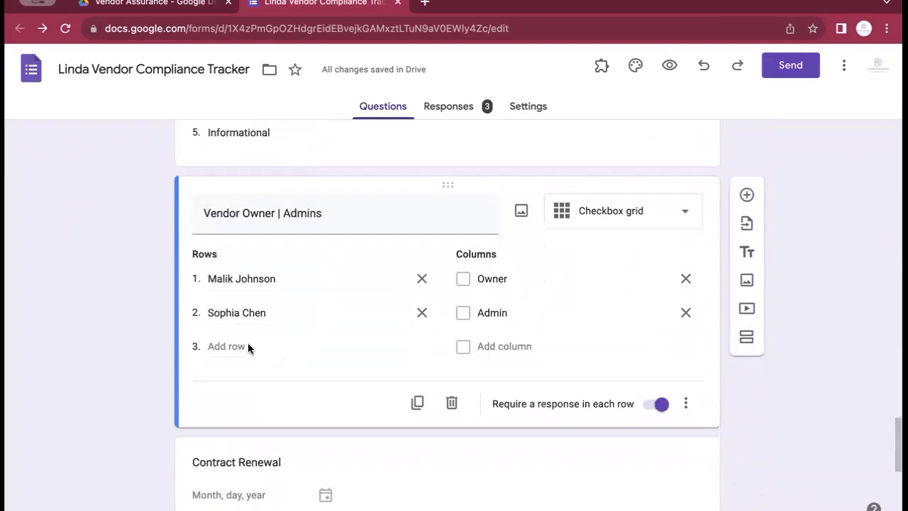
Add a third row to the Vendor Owner | Admins grid with the new employee's name
{"action": "left_click", "coordinate": [225, 347]}
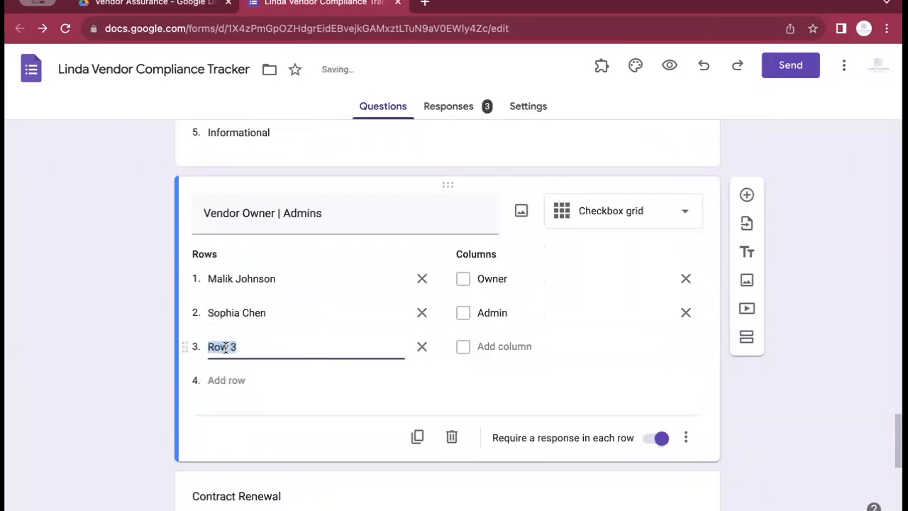
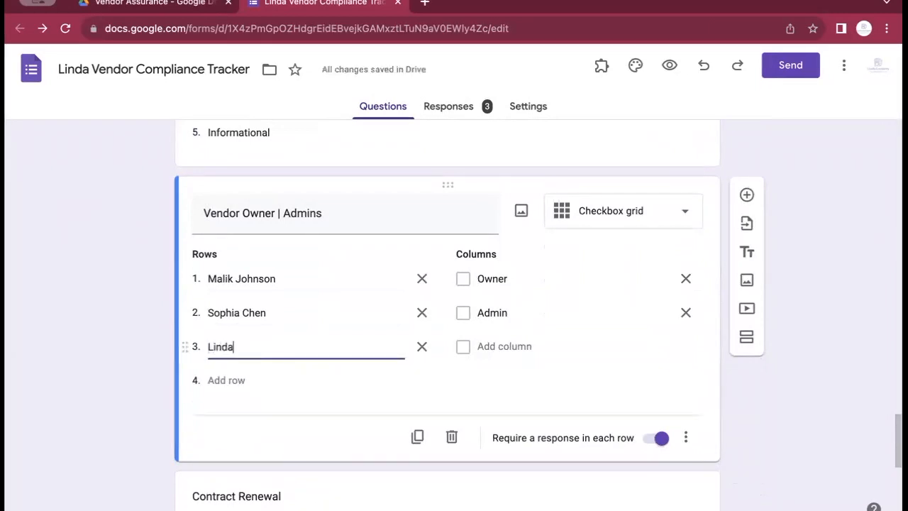
{"action": "scroll", "coordinate": [489, 334], "scroll_direction": "up", "scroll_amount": 1}
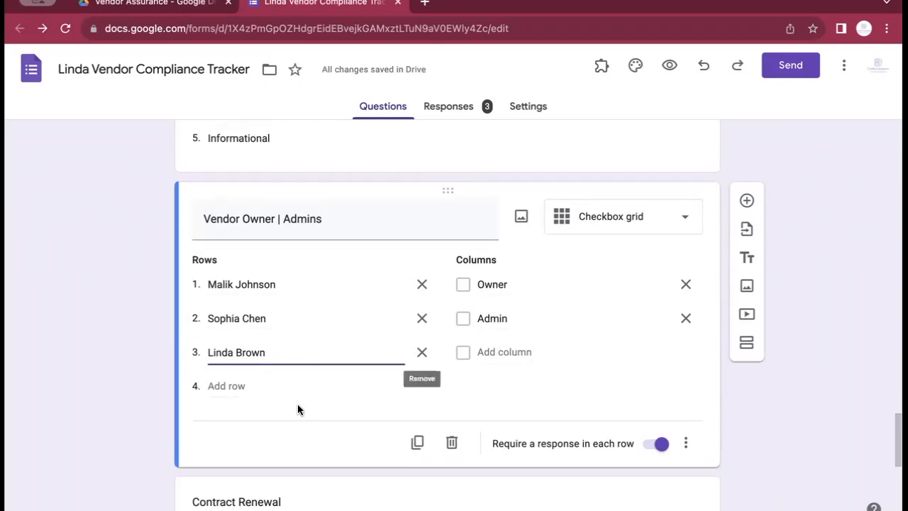
{"action": "left_click", "coordinate": [292, 382]}
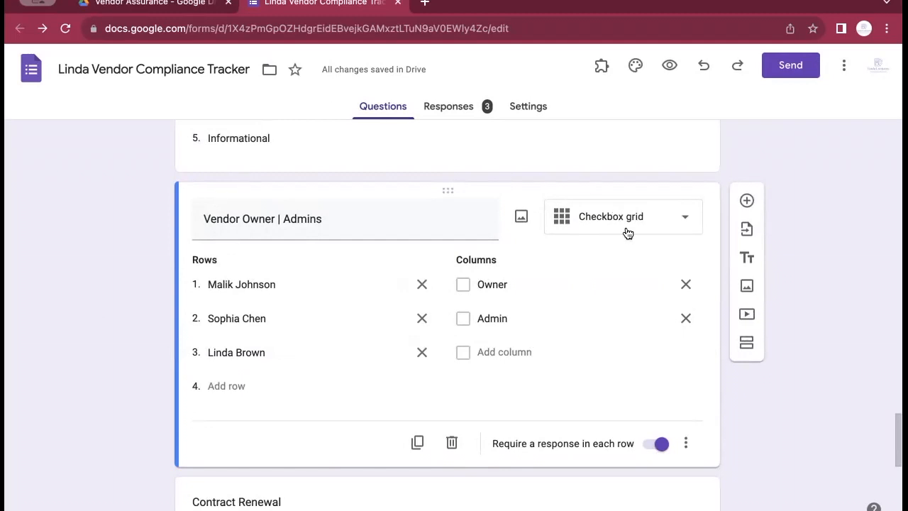
Scroll back to the top and show the form's collected responses
{"action": "scroll", "coordinate": [626, 227], "scroll_direction": "up", "scroll_amount": 10}
{"action": "scroll", "coordinate": [627, 226], "scroll_direction": "up", "scroll_amount": 5}
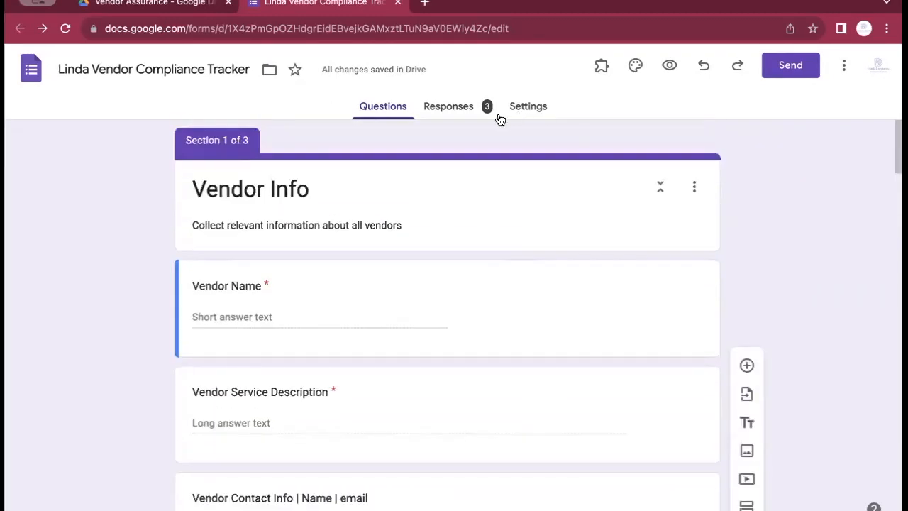
{"action": "left_click", "coordinate": [464, 111]}
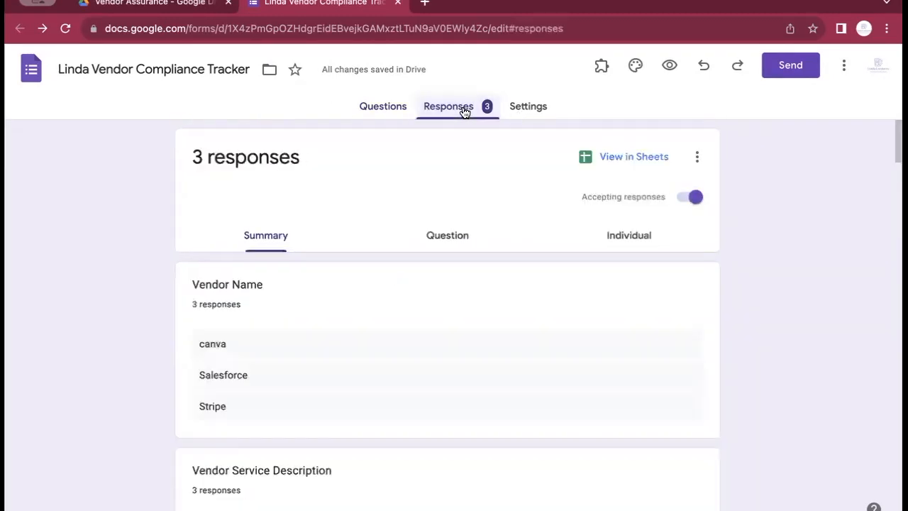
Open the form's linked responses spreadsheet in Google Sheets
{"action": "left_click", "coordinate": [619, 161]}
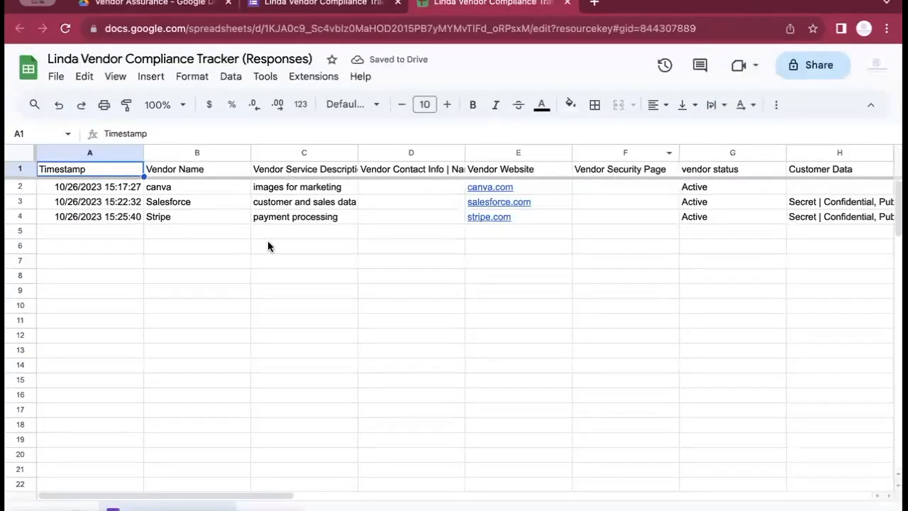
{"action": "scroll", "coordinate": [155, 205], "scroll_direction": "right", "scroll_amount": 5}
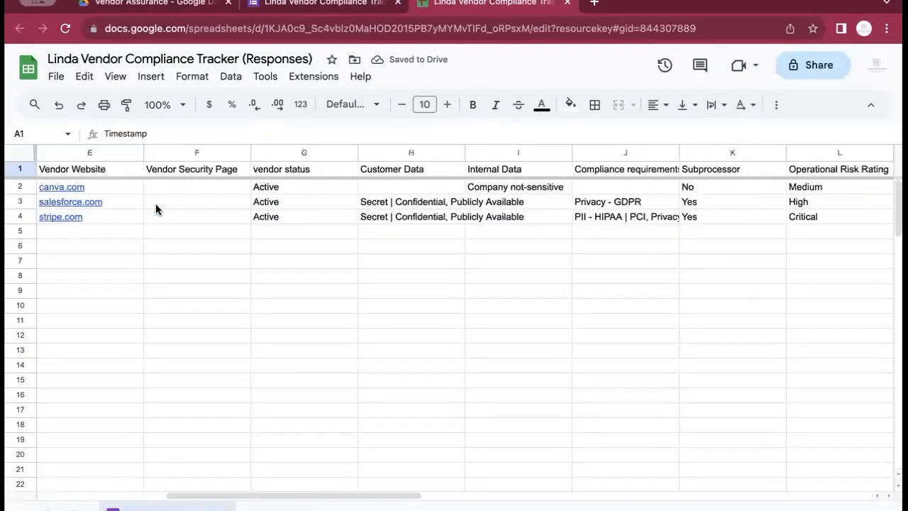
{"action": "scroll", "coordinate": [155, 206], "scroll_direction": "left", "scroll_amount": 4}
{"action": "scroll", "coordinate": [155, 206], "scroll_direction": "left", "scroll_amount": 1}
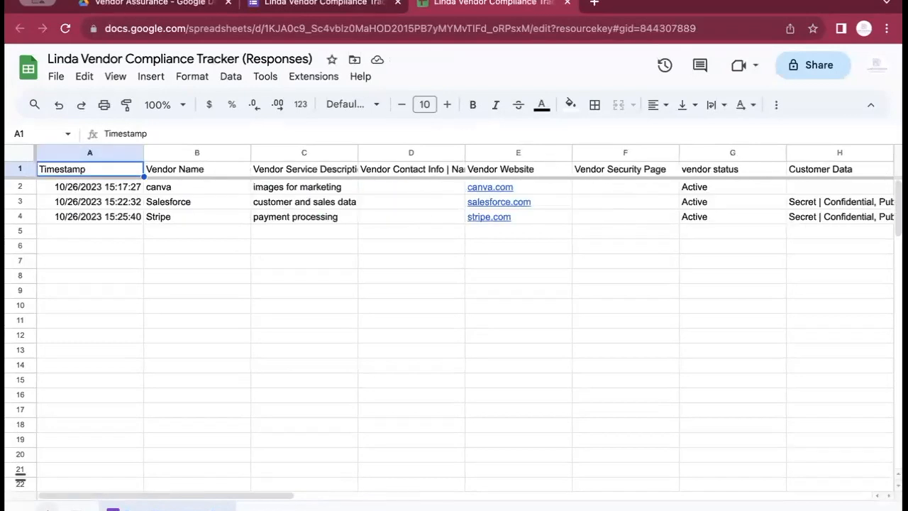
Add a new blank sheet named 'Das', then go back to the form
{"action": "left_click", "coordinate": [47, 508]}
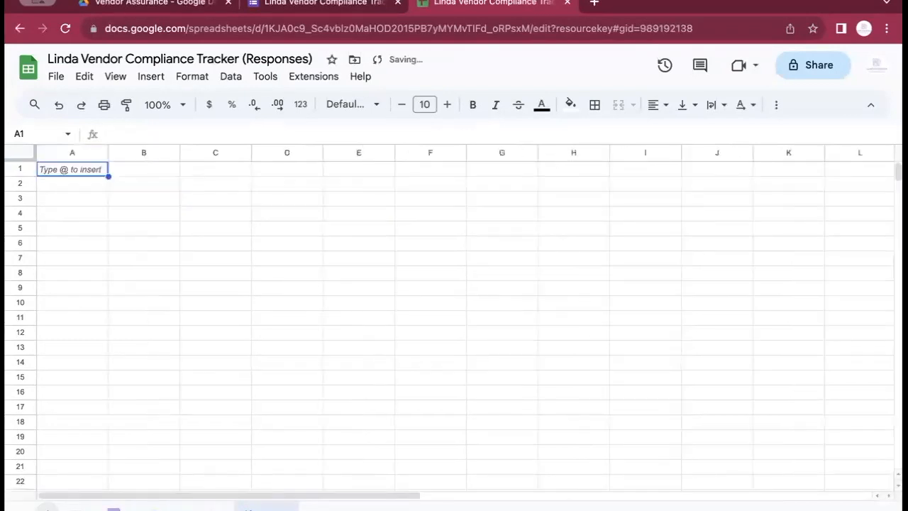
{"action": "right_click", "coordinate": [248, 508]}
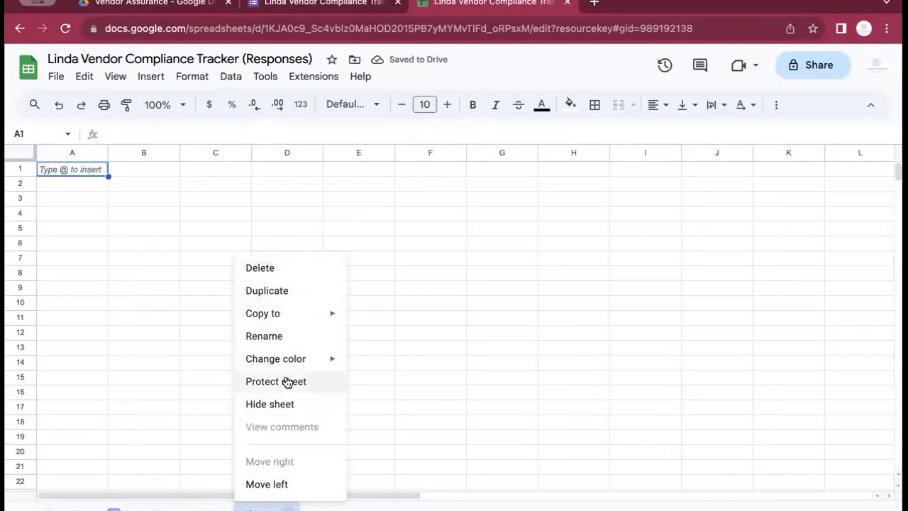
{"action": "left_click", "coordinate": [281, 336]}
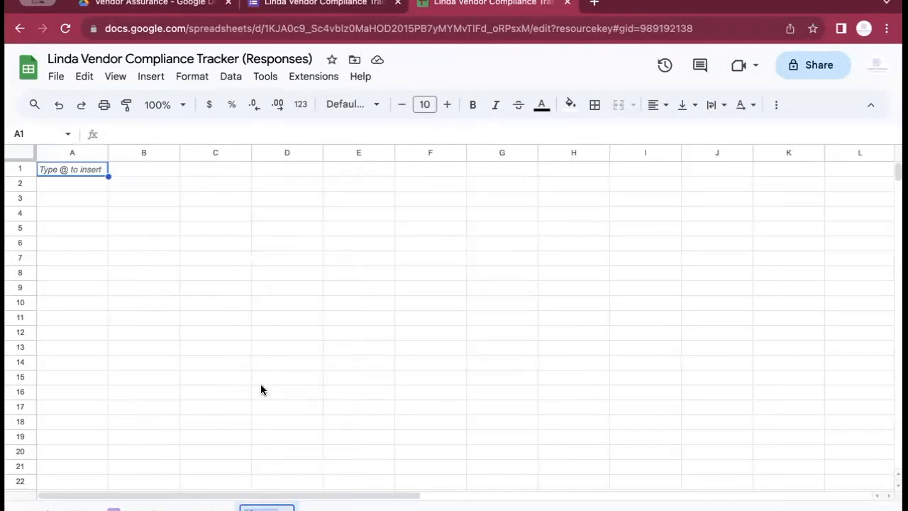
{"action": "type", "text": "Das"}
{"action": "key", "text": "Return"}
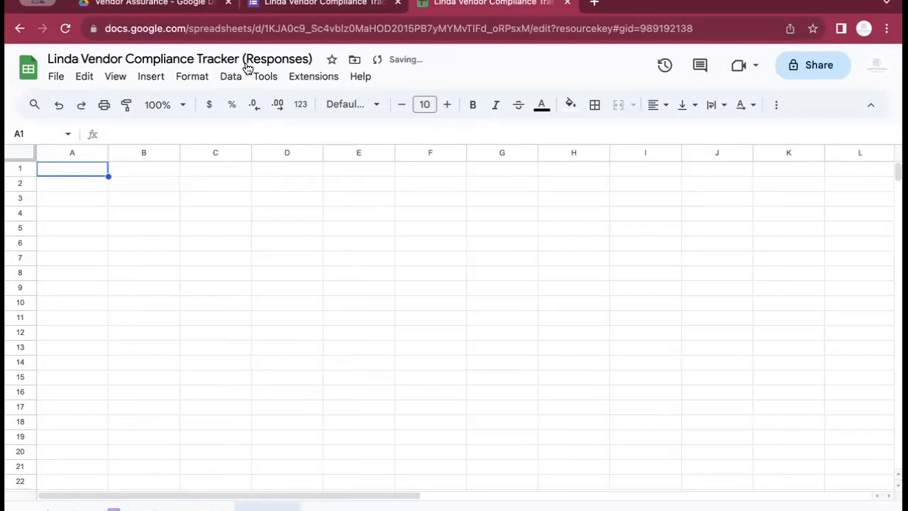
{"action": "left_click", "coordinate": [315, 7]}
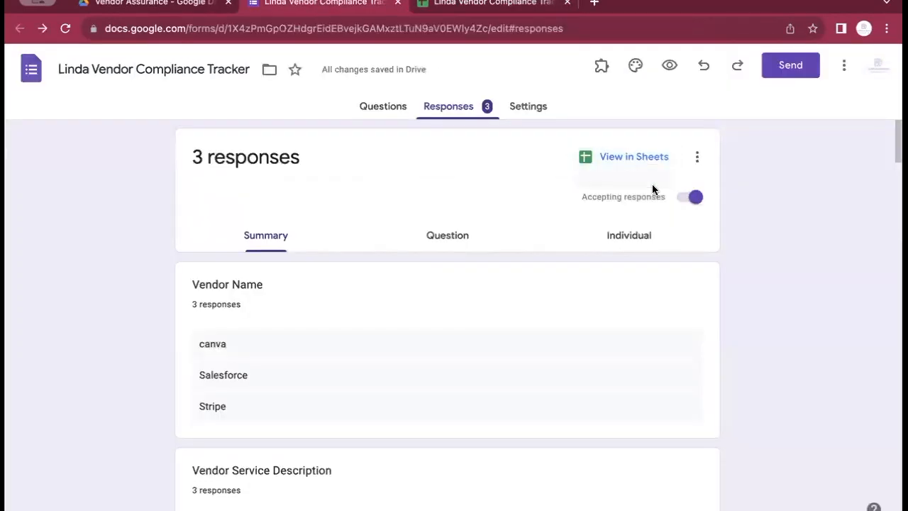
{"action": "left_click", "coordinate": [846, 69]}
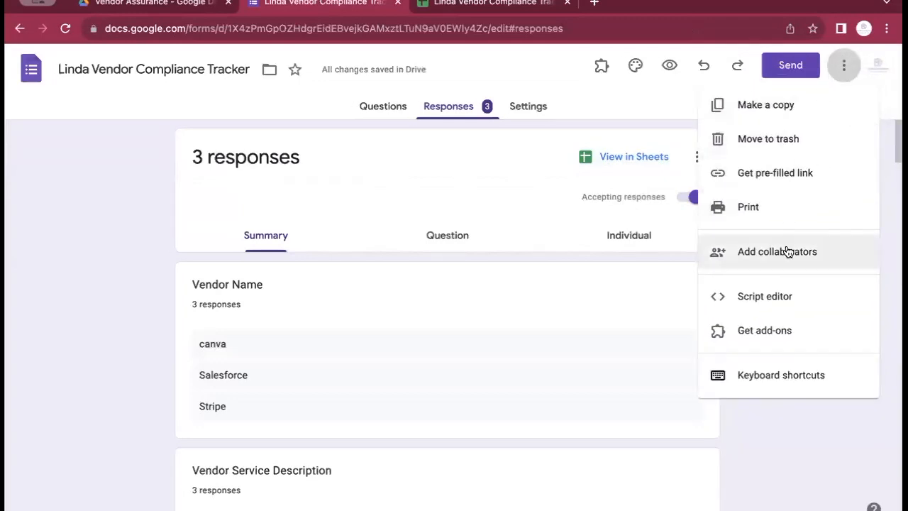
Open the Vendor Assurance script and inspect formConnect's reference to the 'Access' sheet
{"action": "left_click", "coordinate": [765, 297]}
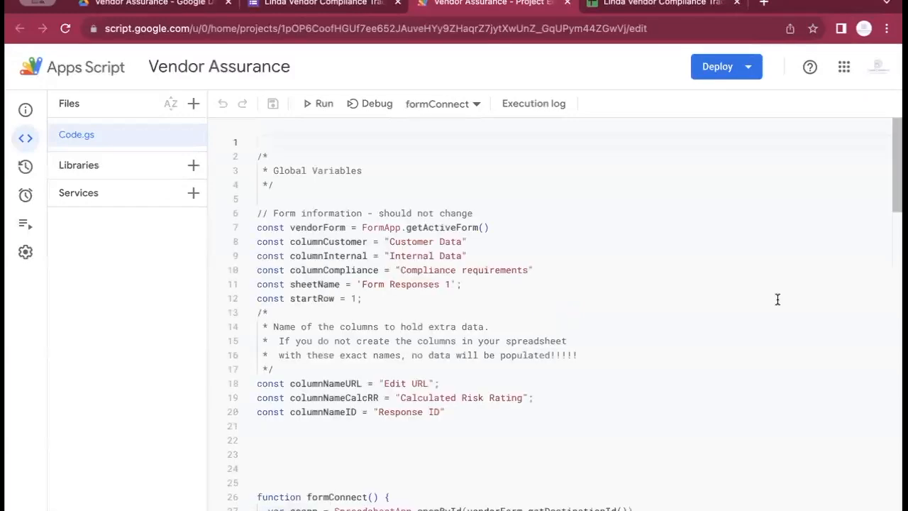
{"action": "scroll", "coordinate": [312, 206], "scroll_direction": "down", "scroll_amount": 5}
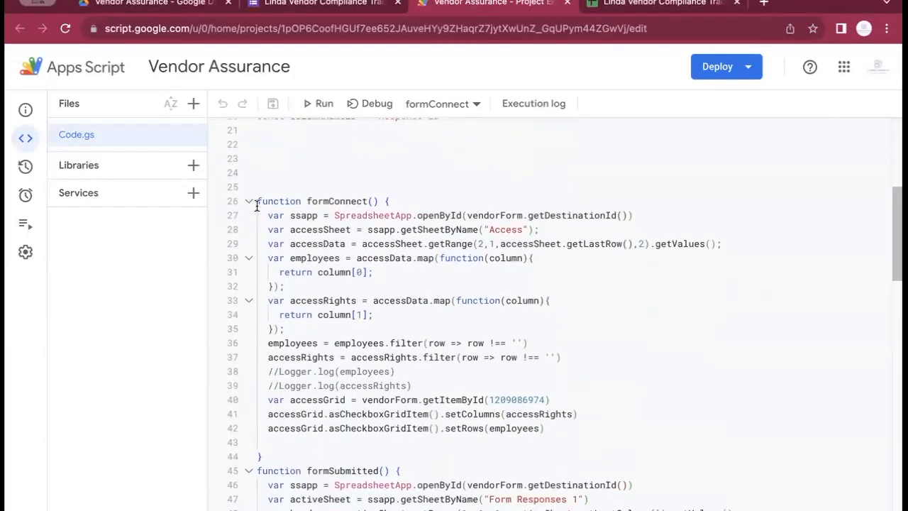
{"action": "left_click_drag", "start_coordinate": [257, 204], "coordinate": [609, 427]}
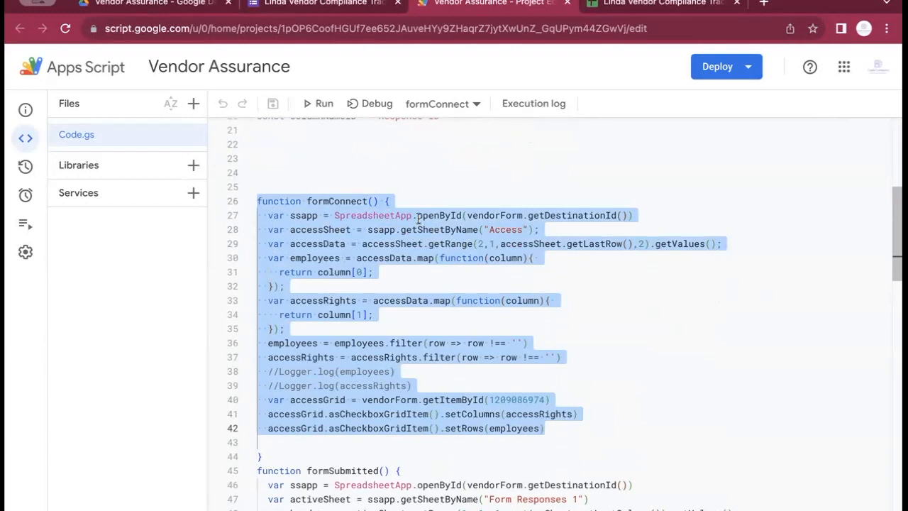
{"action": "left_click", "coordinate": [489, 229]}
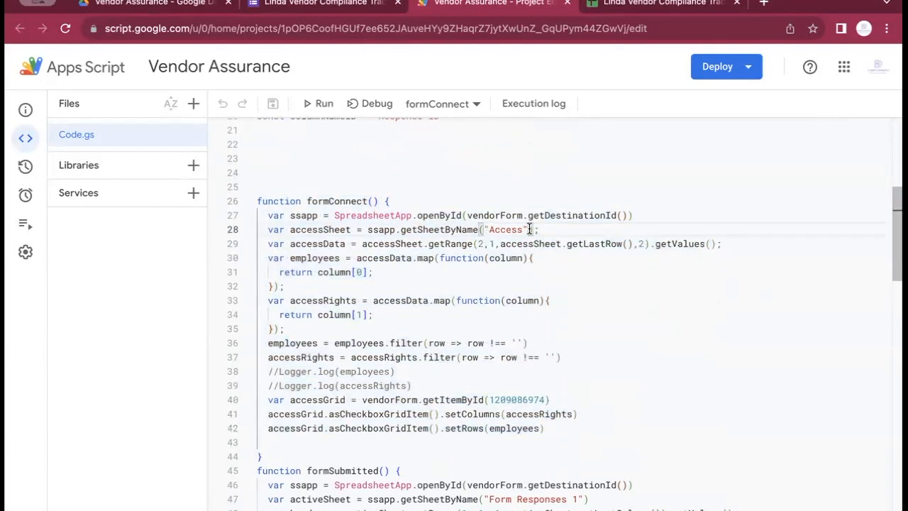
{"action": "left_click", "coordinate": [625, 11]}
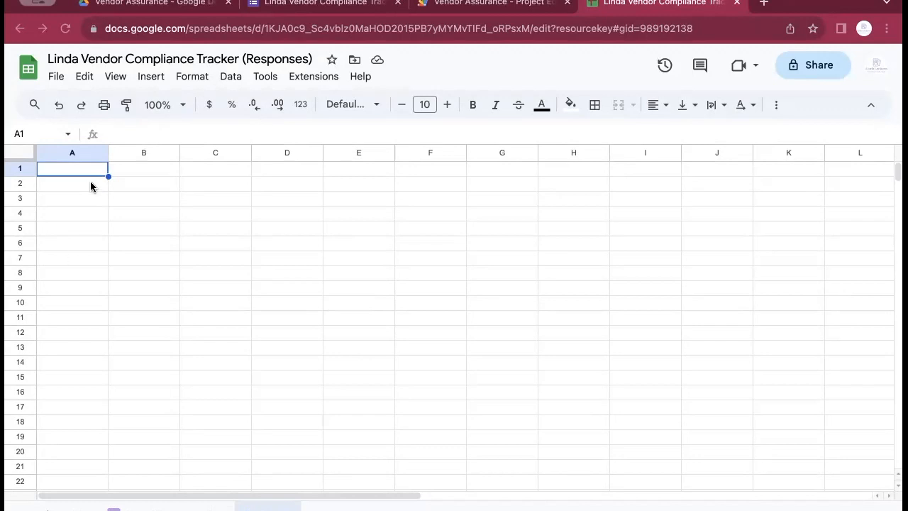
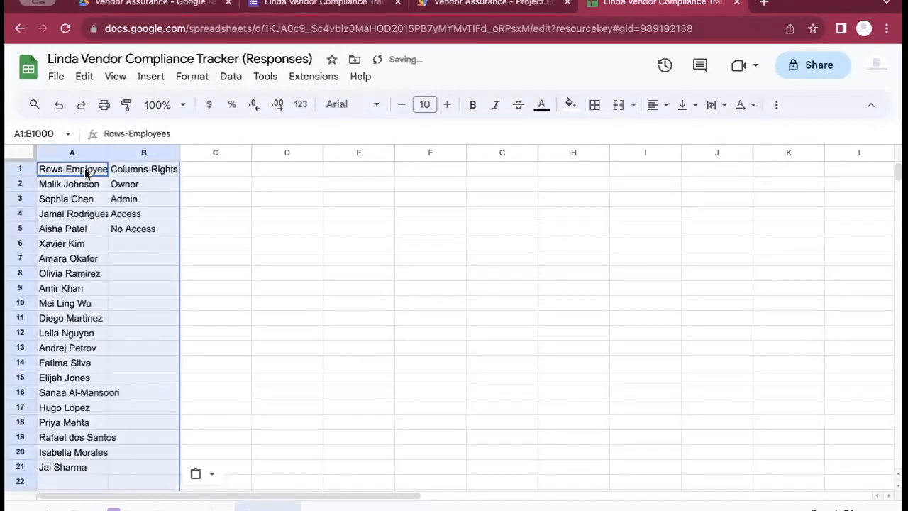
Paste the 20-employee list with Owner/Admin/Access/No Access rights into A1 and widen column A
{"action": "left_click_drag", "start_coordinate": [107, 151], "coordinate": [246, 151]}
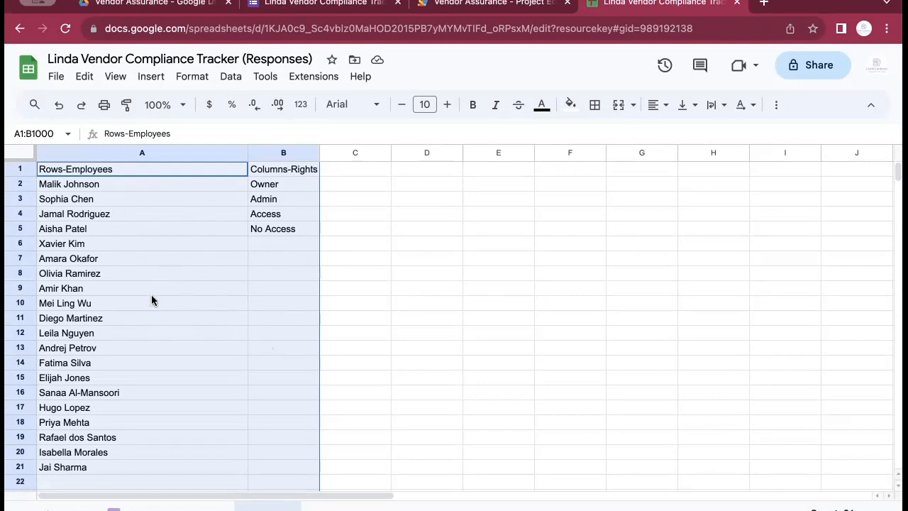
{"action": "left_click", "coordinate": [477, 6]}
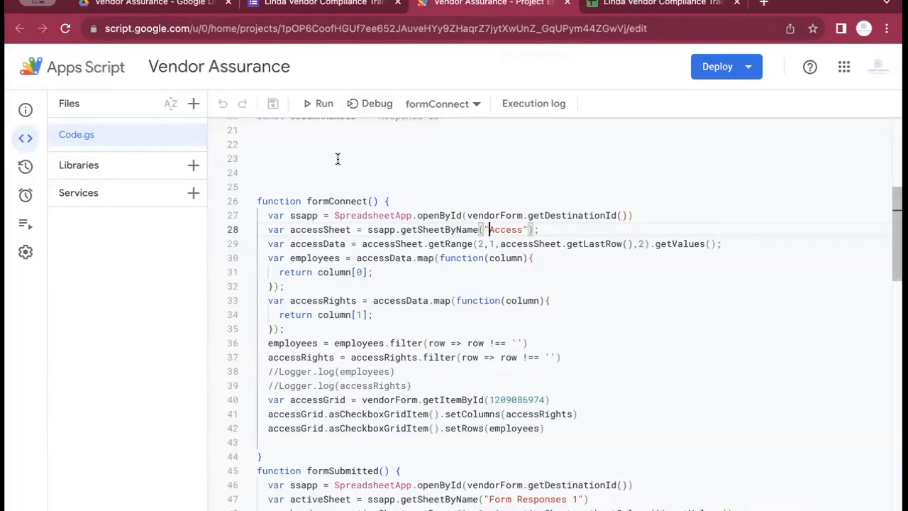
Run formConnect to completion, then return to the form's responses
{"action": "left_click", "coordinate": [319, 104]}
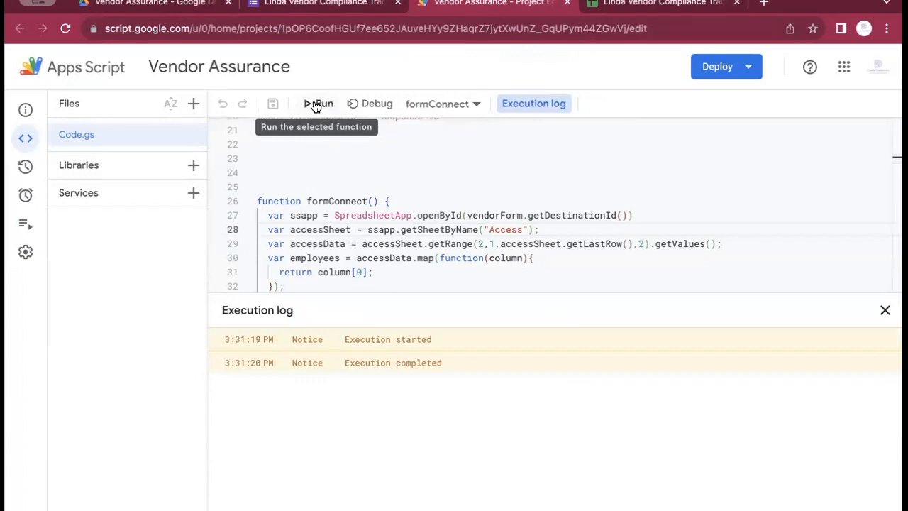
{"action": "left_click", "coordinate": [310, 4]}
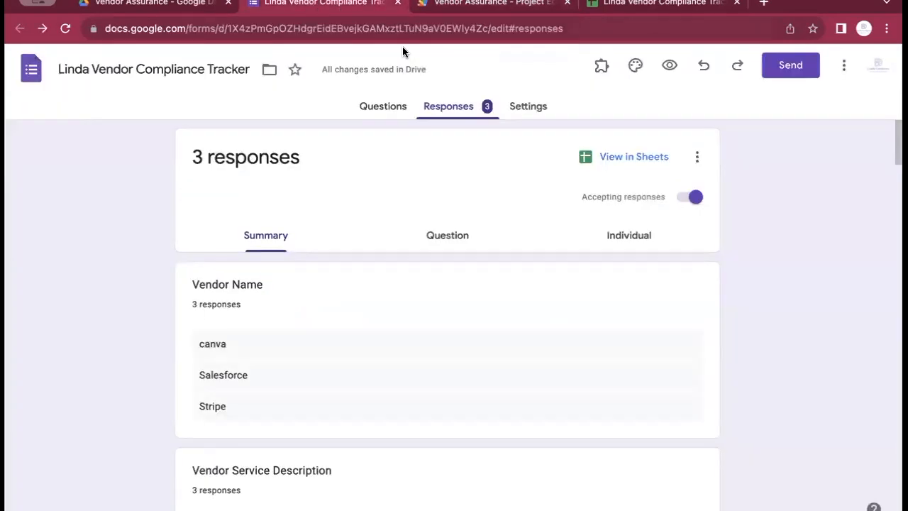
Preview the form as a respondent and continue past the first page
{"action": "left_click", "coordinate": [670, 66]}
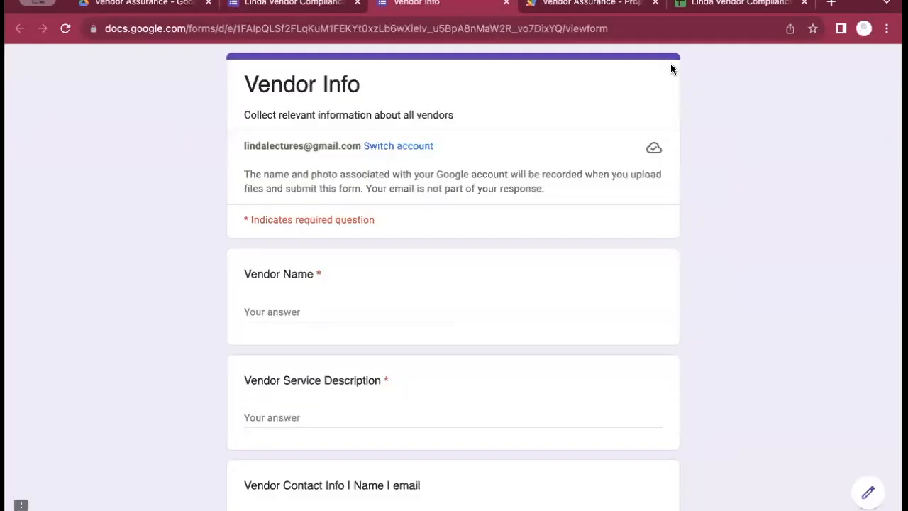
{"action": "scroll", "coordinate": [129, 190], "scroll_direction": "down", "scroll_amount": 4}
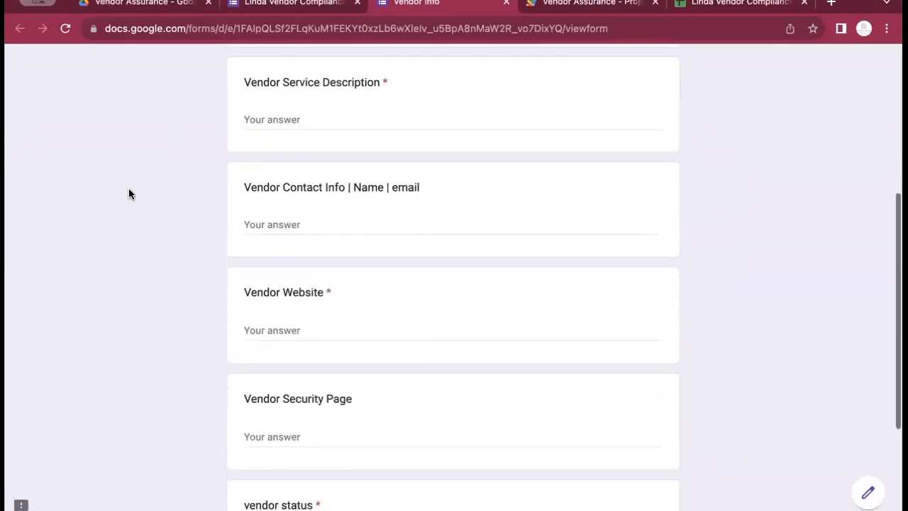
{"action": "scroll", "coordinate": [129, 190], "scroll_direction": "down", "scroll_amount": 4}
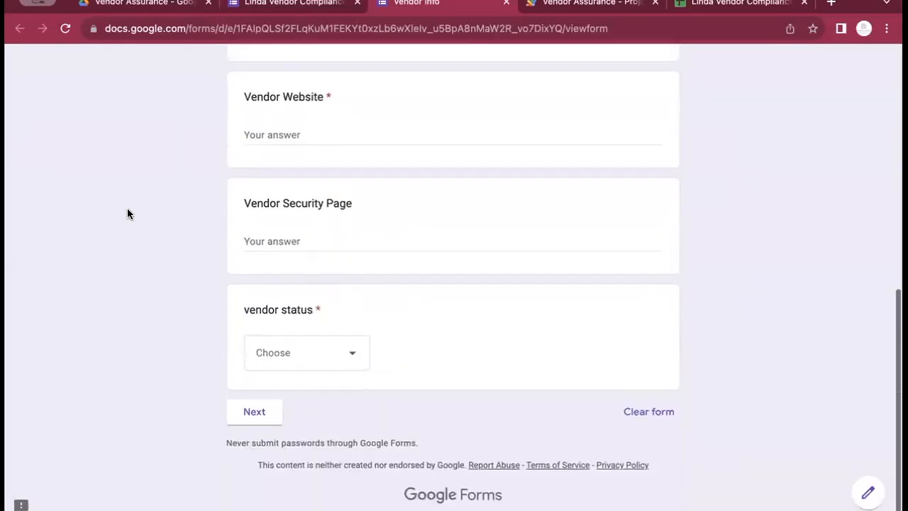
{"action": "left_click", "coordinate": [252, 413]}
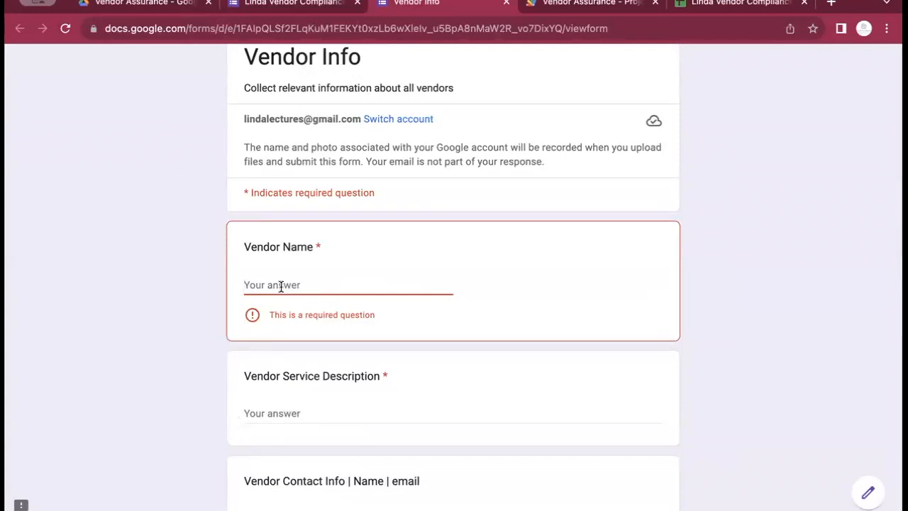
Enter vendor Qualys, description 'vulnerability da', website qualys.com, status Active, and continue
{"action": "type", "text": "Qualys"}
{"action": "key", "text": "Tab"}
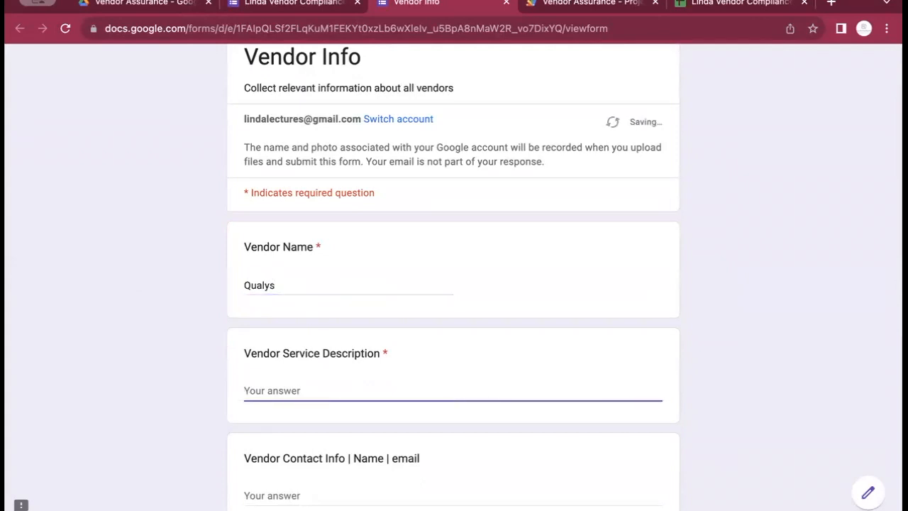
{"action": "type", "text": "vulnerability data"}
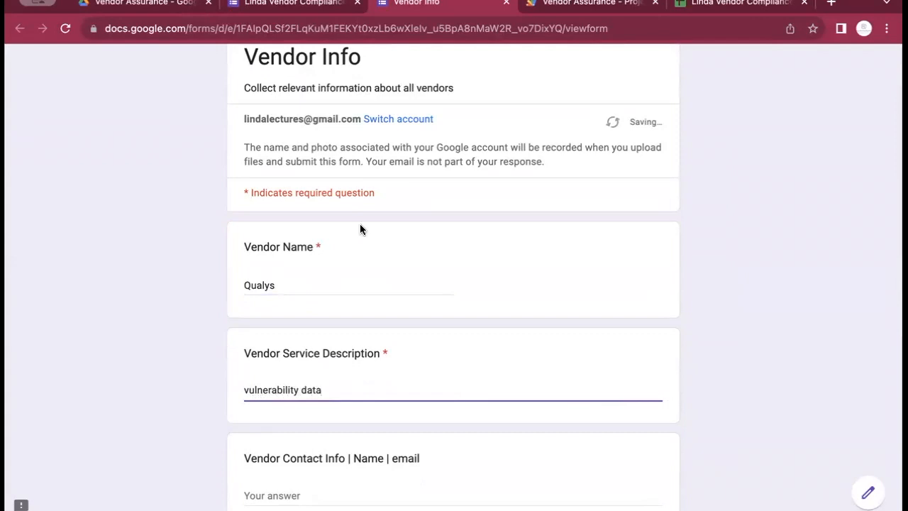
{"action": "scroll", "coordinate": [361, 228], "scroll_direction": "down", "scroll_amount": 5}
{"action": "left_click", "coordinate": [282, 238]}
{"action": "type", "text": "qual"}
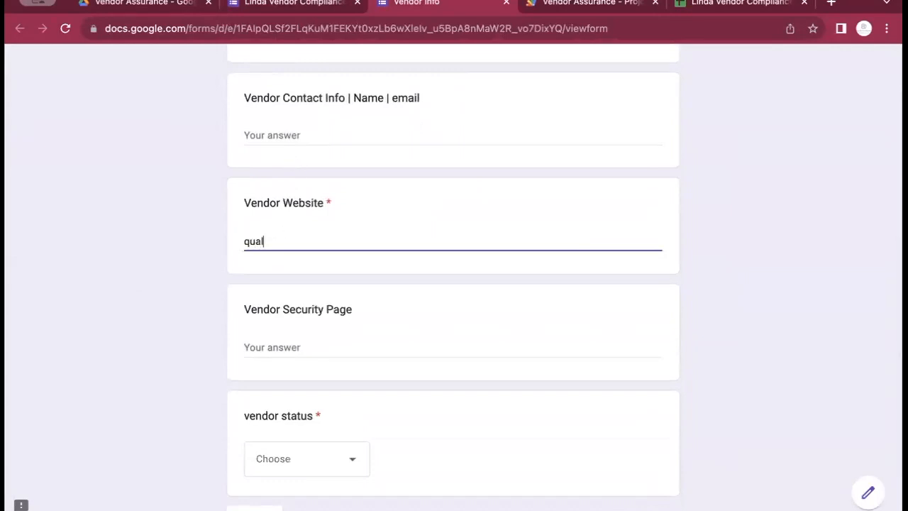
{"action": "type", "text": "ys.com"}
{"action": "key", "text": "Tab"}
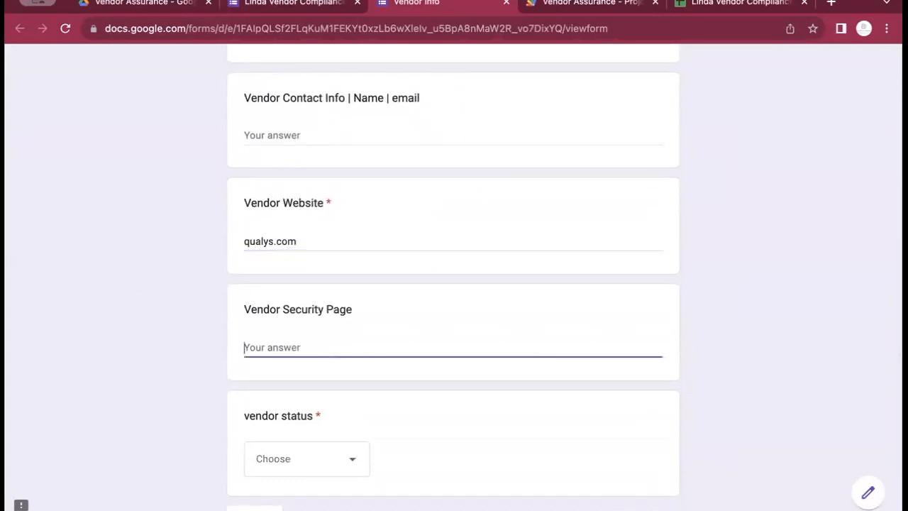
{"action": "key", "text": "Tab"}
{"action": "key", "text": "Down"}
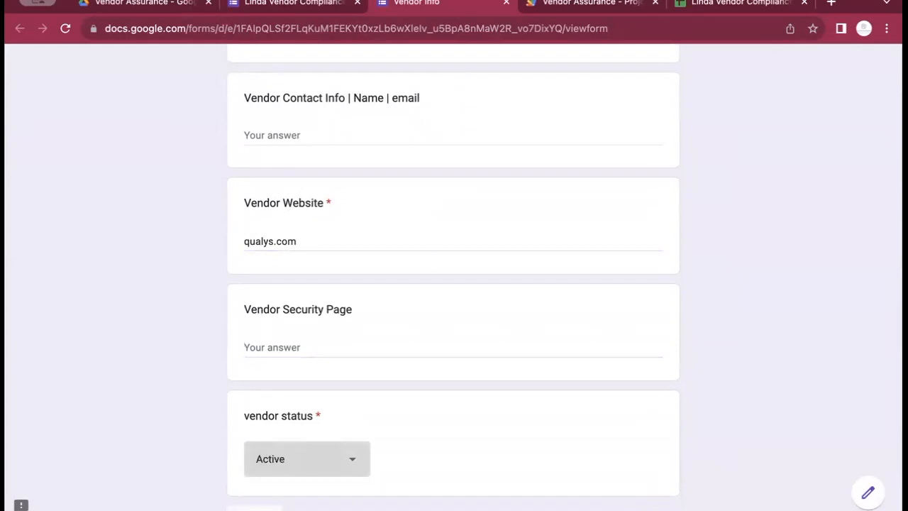
{"action": "key", "text": "Tab"}
{"action": "key", "text": "Return"}
{"action": "scroll", "coordinate": [318, 183], "scroll_direction": "down", "scroll_amount": 1}
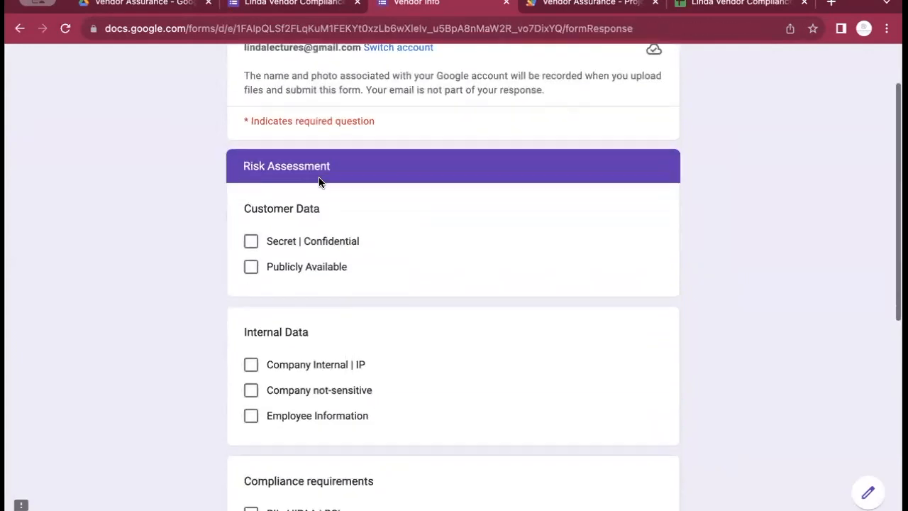
Mark Company Internal | IP data, Subprocessor No, Operational Risk Rating Medium, and continue
{"action": "scroll", "coordinate": [318, 182], "scroll_direction": "down", "scroll_amount": 1}
{"action": "scroll", "coordinate": [358, 163], "scroll_direction": "down", "scroll_amount": 2}
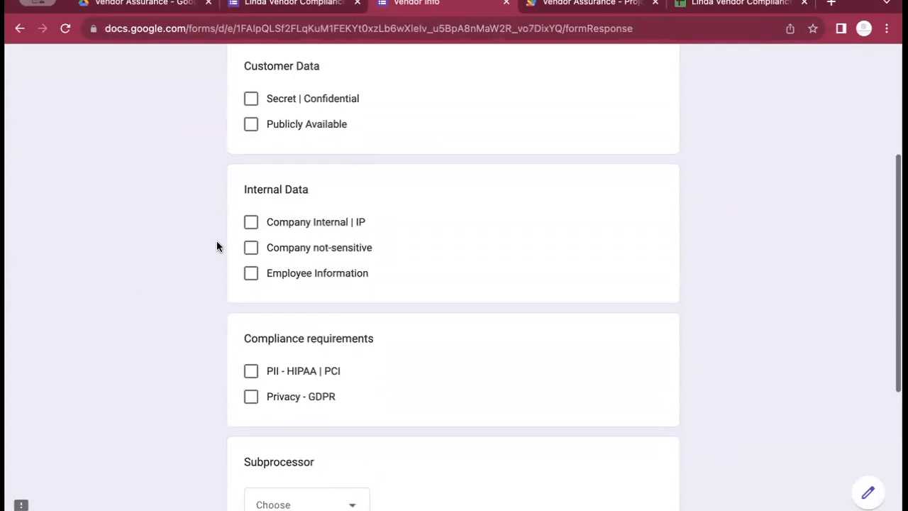
{"action": "left_click", "coordinate": [251, 222]}
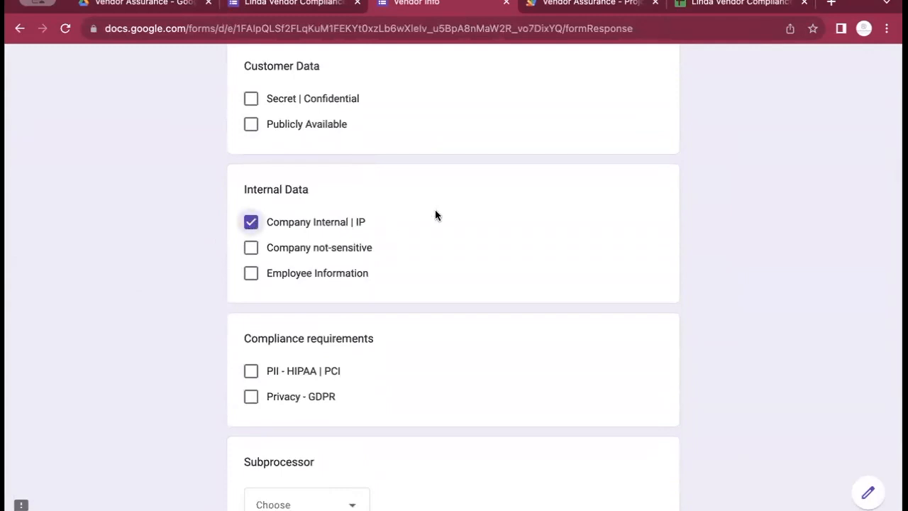
{"action": "scroll", "coordinate": [436, 215], "scroll_direction": "down", "scroll_amount": 1}
{"action": "scroll", "coordinate": [435, 210], "scroll_direction": "down", "scroll_amount": 4}
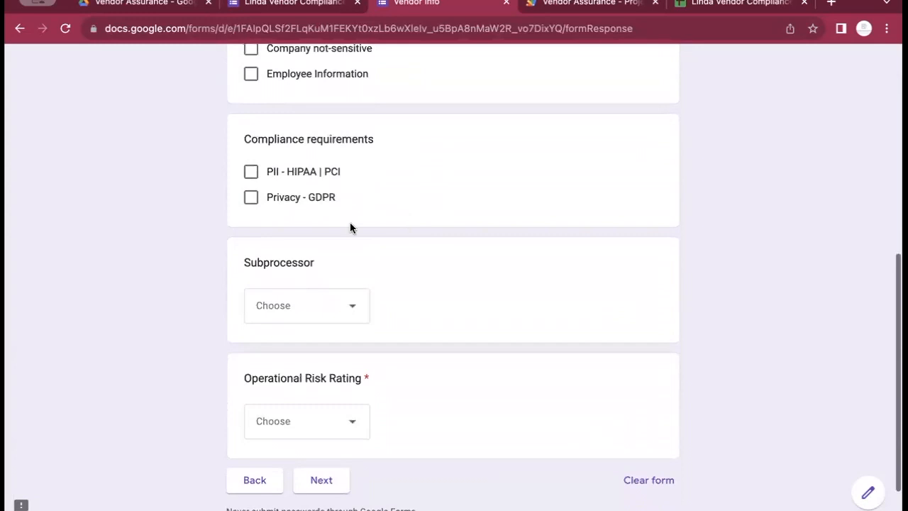
{"action": "left_click", "coordinate": [300, 317]}
{"action": "left_click", "coordinate": [297, 383]}
{"action": "left_click", "coordinate": [294, 421]}
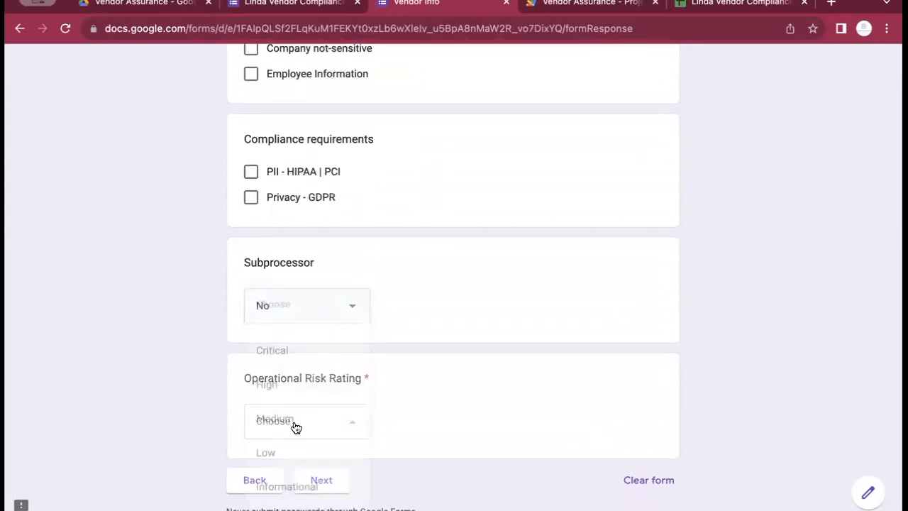
{"action": "left_click", "coordinate": [300, 418]}
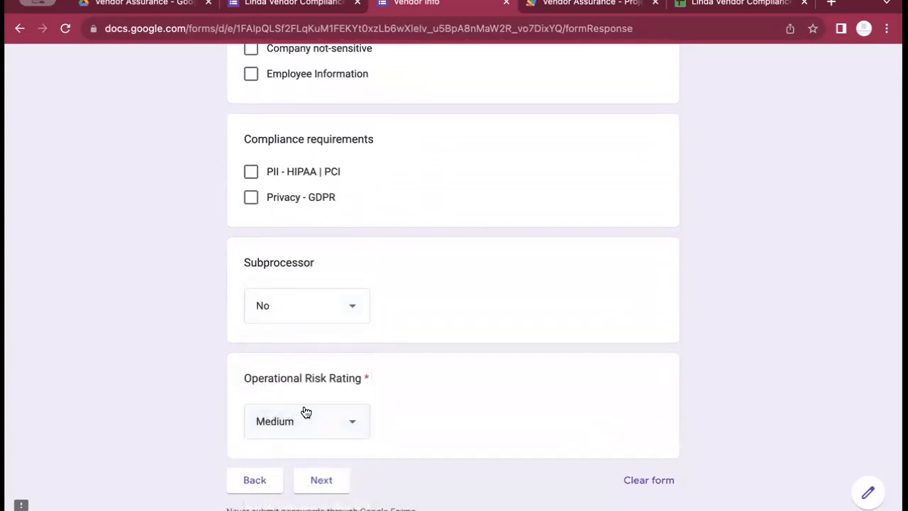
{"action": "scroll", "coordinate": [418, 324], "scroll_direction": "down", "scroll_amount": 2}
{"action": "left_click", "coordinate": [302, 418]}
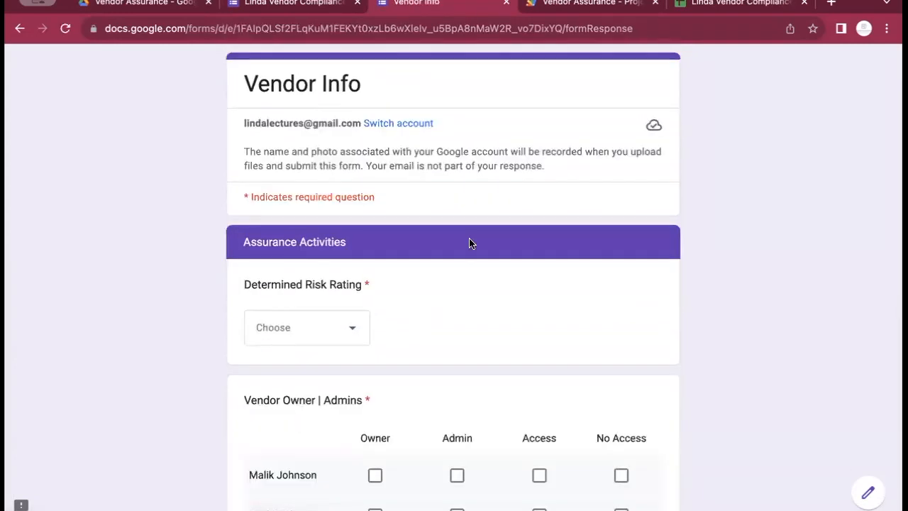
Set the Determined Risk Rating to High
{"action": "left_click", "coordinate": [352, 326]}
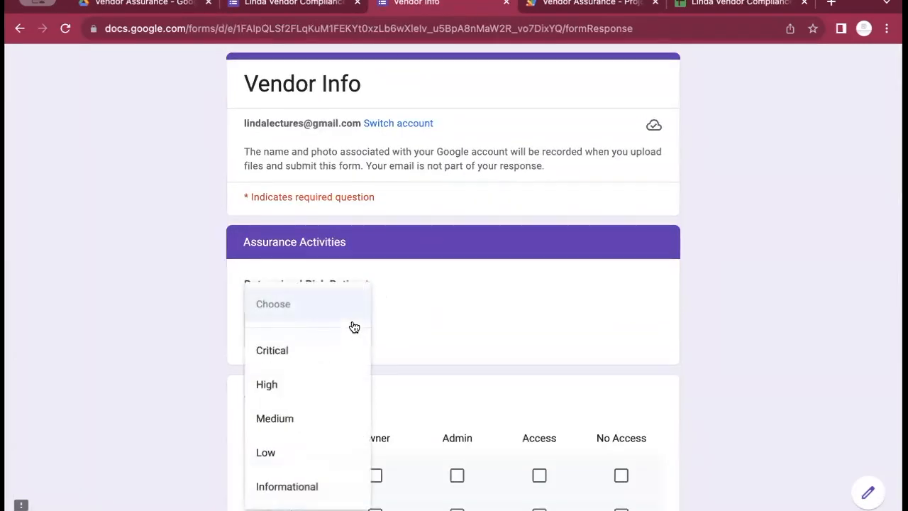
{"action": "left_click", "coordinate": [324, 386]}
{"action": "scroll", "coordinate": [480, 269], "scroll_direction": "down", "scroll_amount": 2}
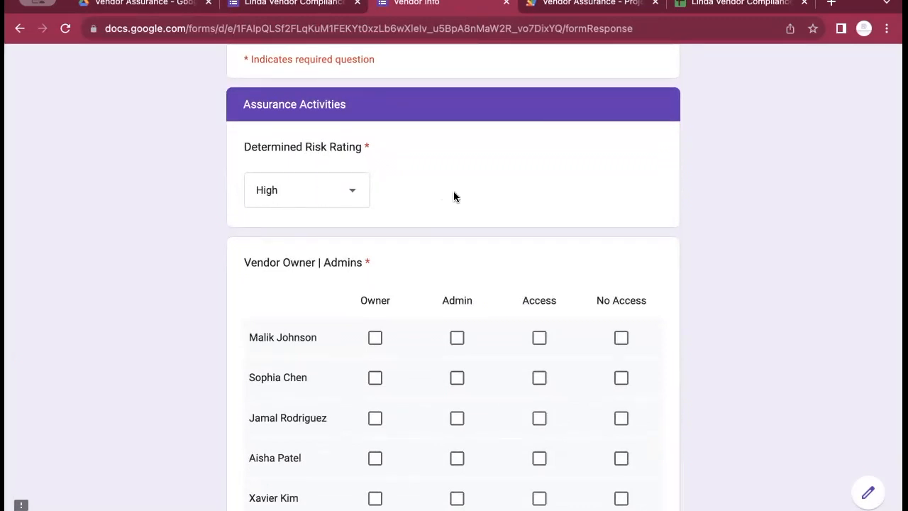
{"action": "scroll", "coordinate": [446, 161], "scroll_direction": "down", "scroll_amount": 2}
{"action": "scroll", "coordinate": [446, 161], "scroll_direction": "down", "scroll_amount": 1}
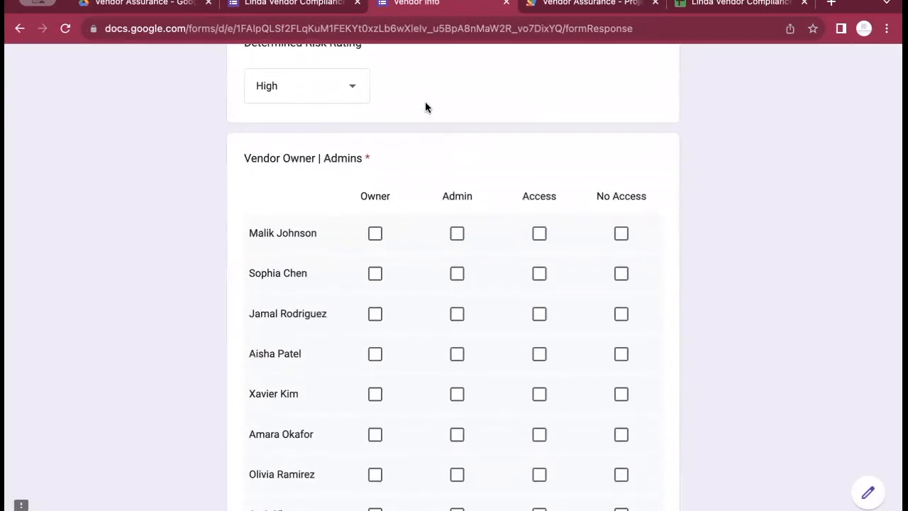
{"action": "scroll", "coordinate": [425, 110], "scroll_direction": "down", "scroll_amount": 1}
{"action": "scroll", "coordinate": [425, 109], "scroll_direction": "down", "scroll_amount": 1}
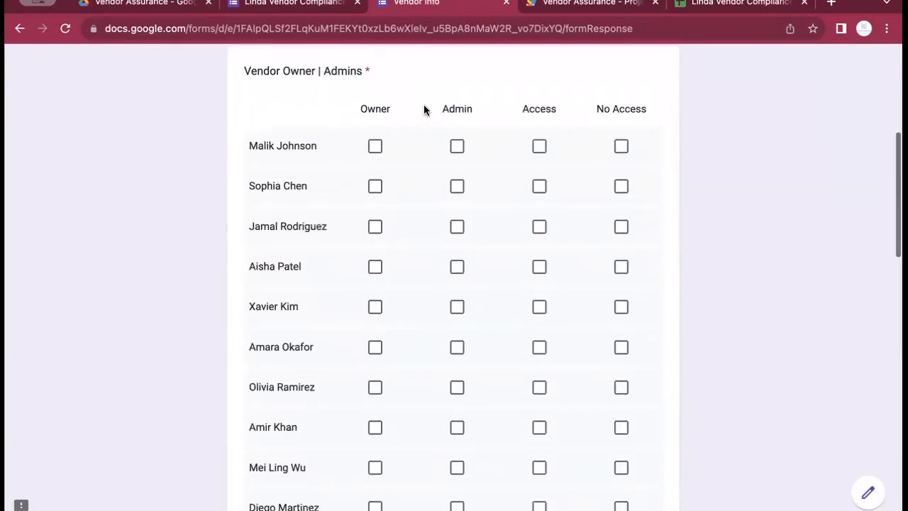
In the access grid, make row 1 Owner, rows 2–4 Admin, and rows 5–9 Access
{"action": "left_click", "coordinate": [375, 147]}
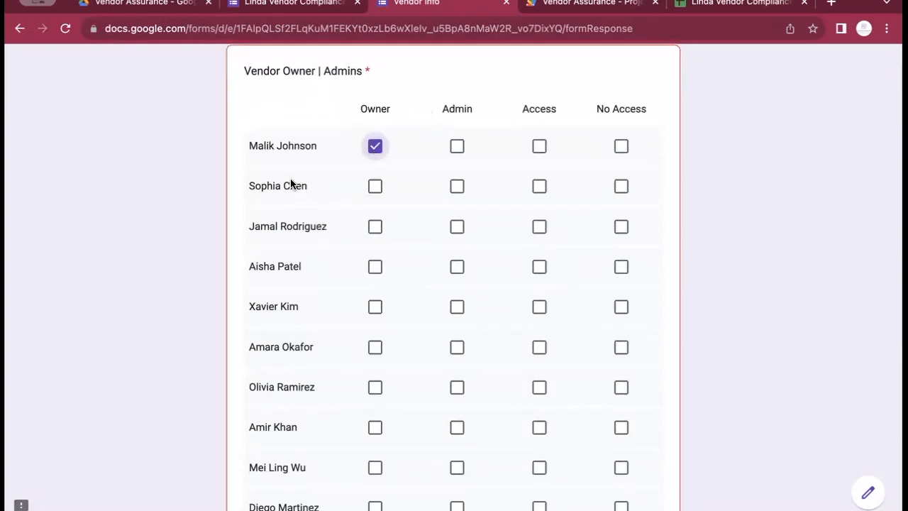
{"action": "scroll", "coordinate": [269, 351], "scroll_direction": "down", "scroll_amount": 5}
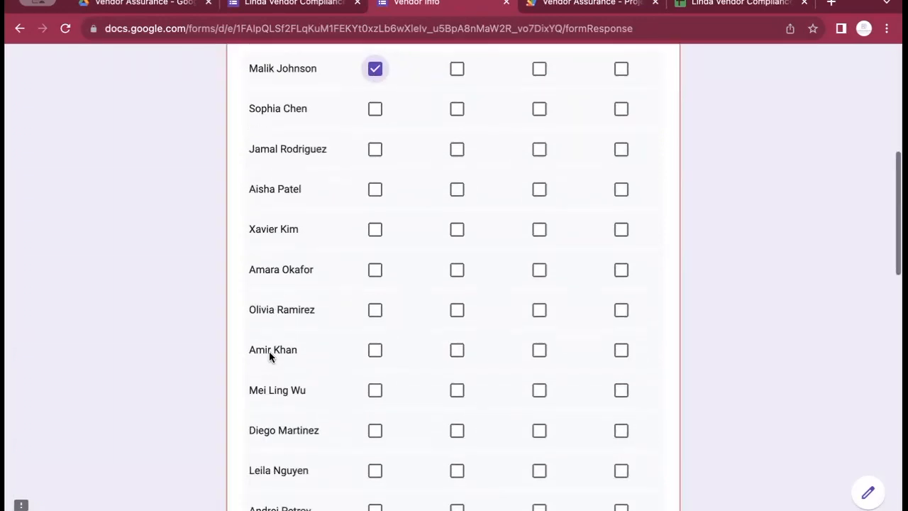
{"action": "scroll", "coordinate": [269, 357], "scroll_direction": "down", "scroll_amount": 8}
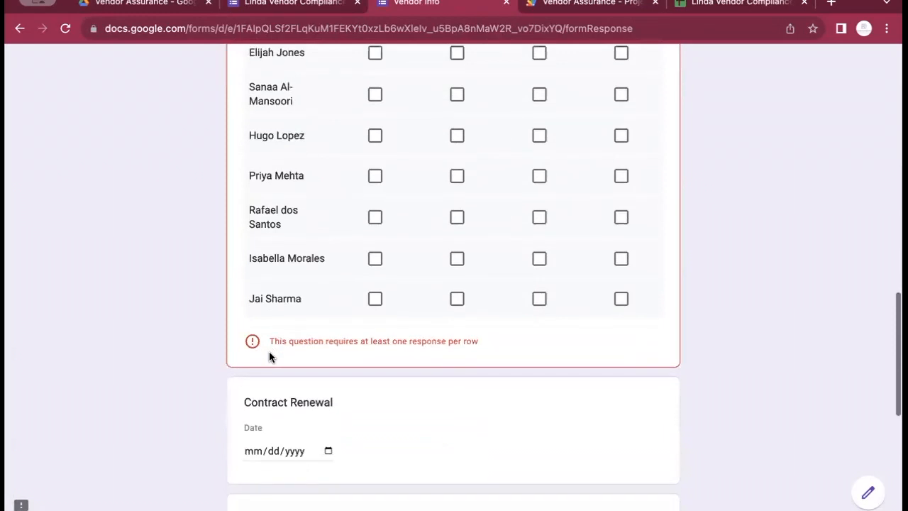
{"action": "scroll", "coordinate": [268, 351], "scroll_direction": "up", "scroll_amount": 12}
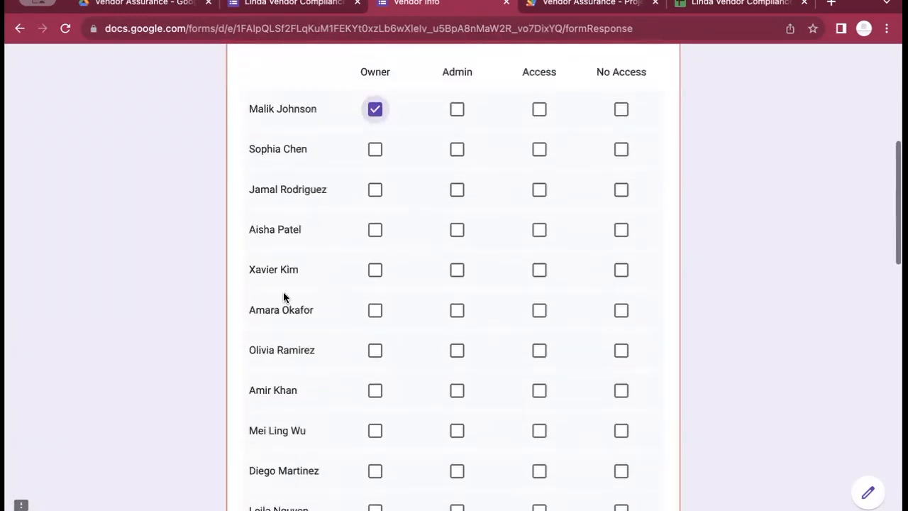
{"action": "left_click", "coordinate": [458, 154]}
{"action": "left_click", "coordinate": [458, 192]}
{"action": "left_click", "coordinate": [455, 232]}
{"action": "left_click", "coordinate": [541, 271]}
{"action": "left_click", "coordinate": [540, 312]}
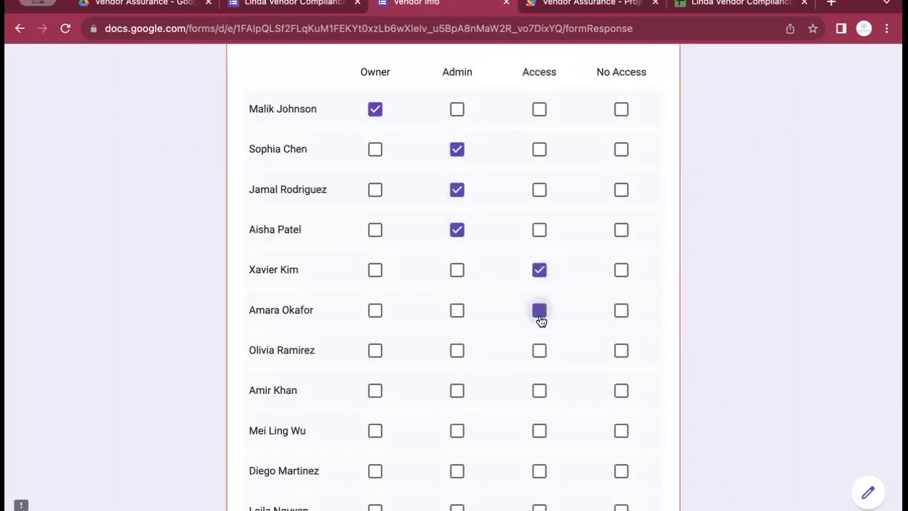
{"action": "left_click", "coordinate": [541, 357]}
{"action": "left_click", "coordinate": [541, 397]}
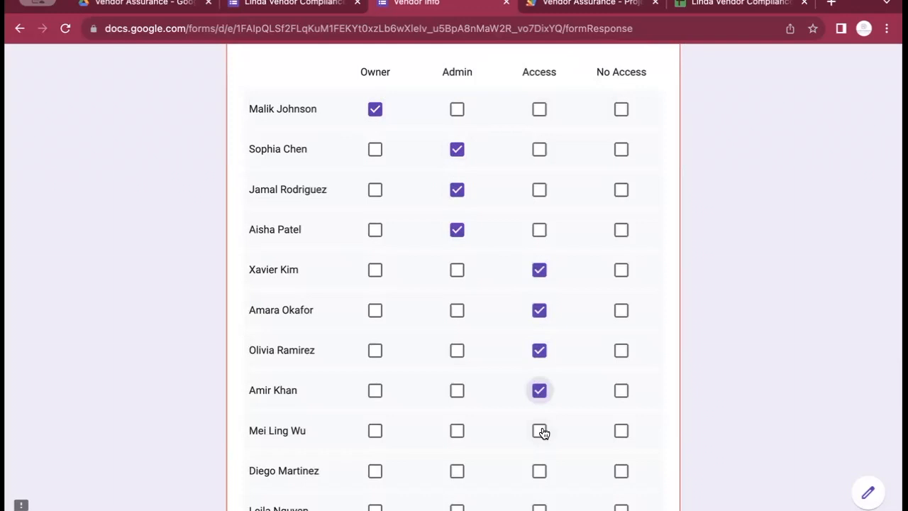
{"action": "left_click", "coordinate": [540, 432]}
Mark the tenth through last grid rows as No Access
{"action": "scroll", "coordinate": [541, 438], "scroll_direction": "down", "scroll_amount": 3}
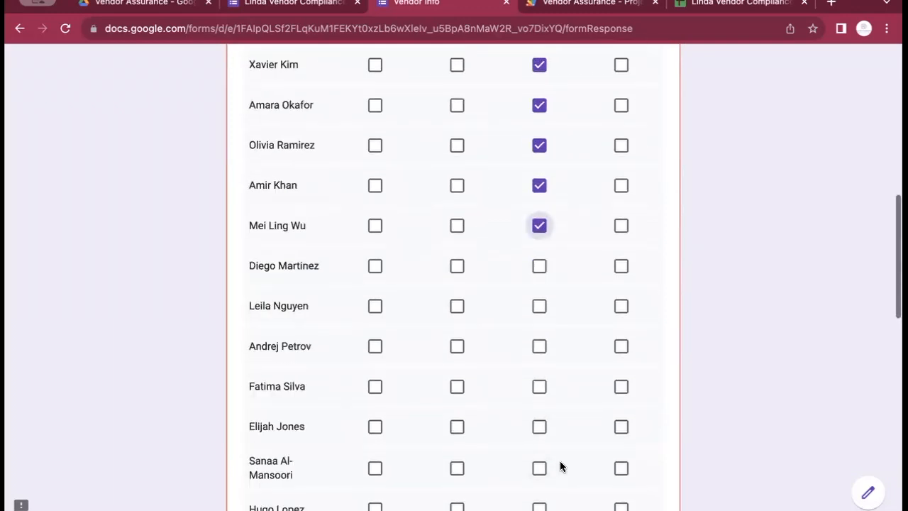
{"action": "left_click", "coordinate": [624, 268]}
{"action": "left_click", "coordinate": [622, 309]}
{"action": "left_click", "coordinate": [622, 346]}
{"action": "left_click", "coordinate": [621, 389]}
{"action": "left_click", "coordinate": [621, 426]}
{"action": "scroll", "coordinate": [621, 425], "scroll_direction": "down", "scroll_amount": 2}
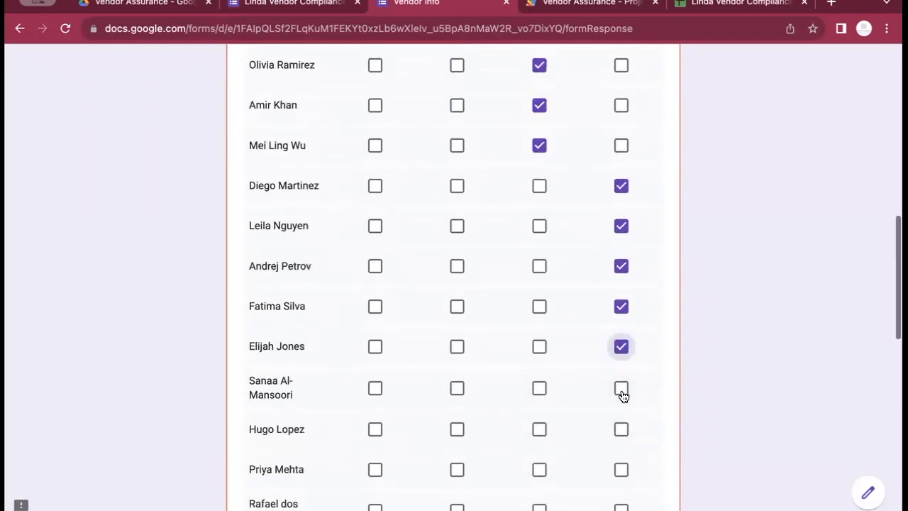
{"action": "left_click", "coordinate": [622, 392]}
{"action": "left_click", "coordinate": [622, 430]}
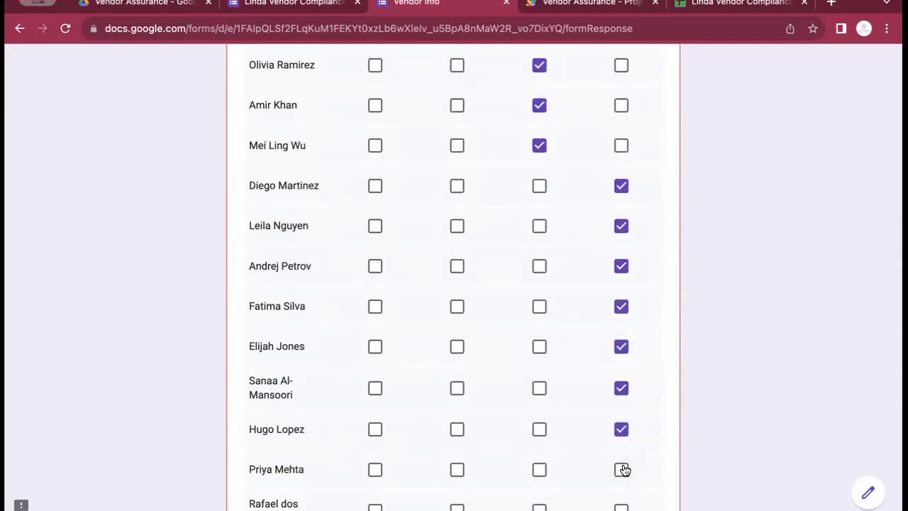
{"action": "left_click", "coordinate": [622, 469]}
{"action": "scroll", "coordinate": [624, 469], "scroll_direction": "down", "scroll_amount": 1}
{"action": "scroll", "coordinate": [624, 470], "scroll_direction": "down", "scroll_amount": 1}
{"action": "left_click", "coordinate": [622, 434]}
{"action": "left_click", "coordinate": [621, 476]}
{"action": "left_click", "coordinate": [621, 508]}
{"action": "scroll", "coordinate": [578, 359], "scroll_direction": "down", "scroll_amount": 3}
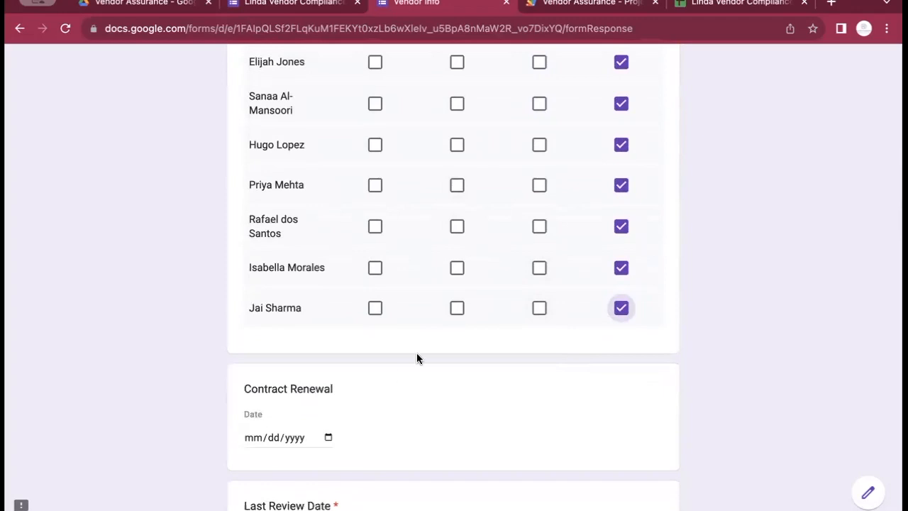
{"action": "scroll", "coordinate": [416, 352], "scroll_direction": "down", "scroll_amount": 4}
Set Last Review Date to 10/26/2023, fill in the reviewer's e-mail, and submit the response
{"action": "left_click", "coordinate": [328, 303]}
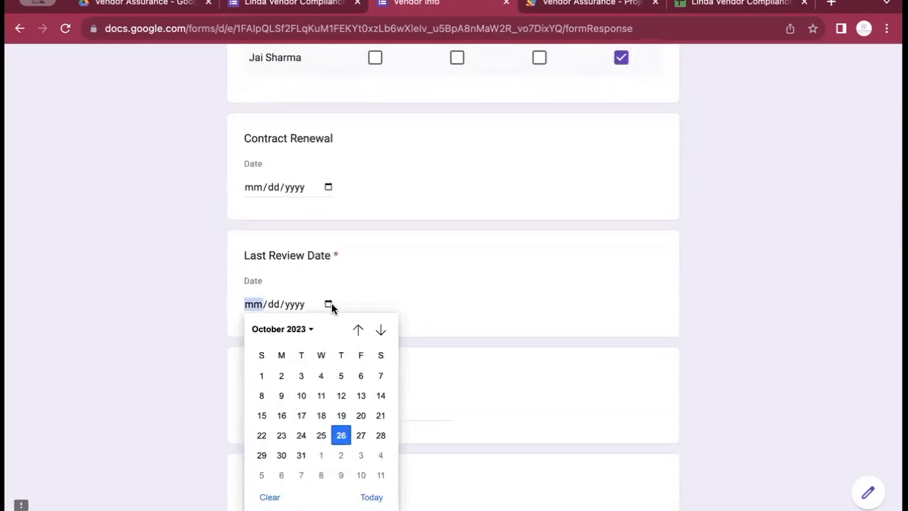
{"action": "left_click", "coordinate": [340, 435]}
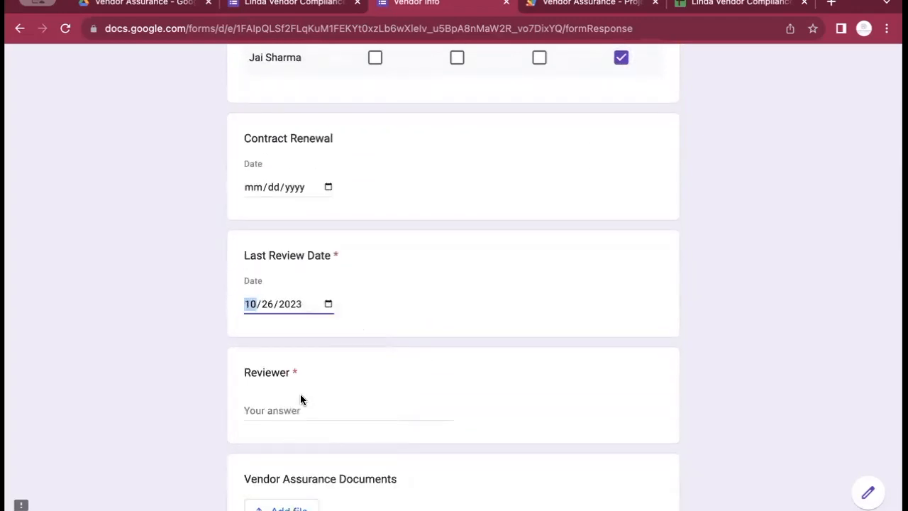
{"action": "left_click", "coordinate": [291, 412]}
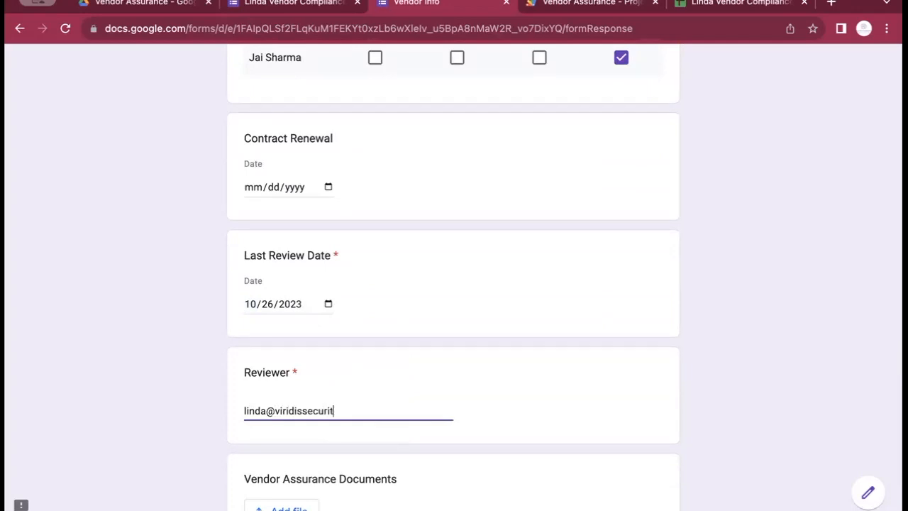
{"action": "left_click", "coordinate": [386, 302]}
{"action": "scroll", "coordinate": [386, 305], "scroll_direction": "down", "scroll_amount": 3}
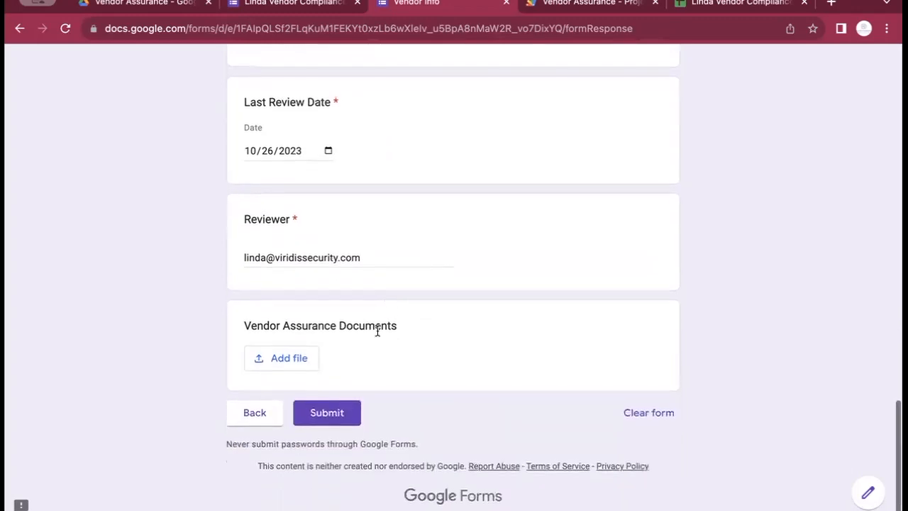
{"action": "left_click", "coordinate": [330, 419]}
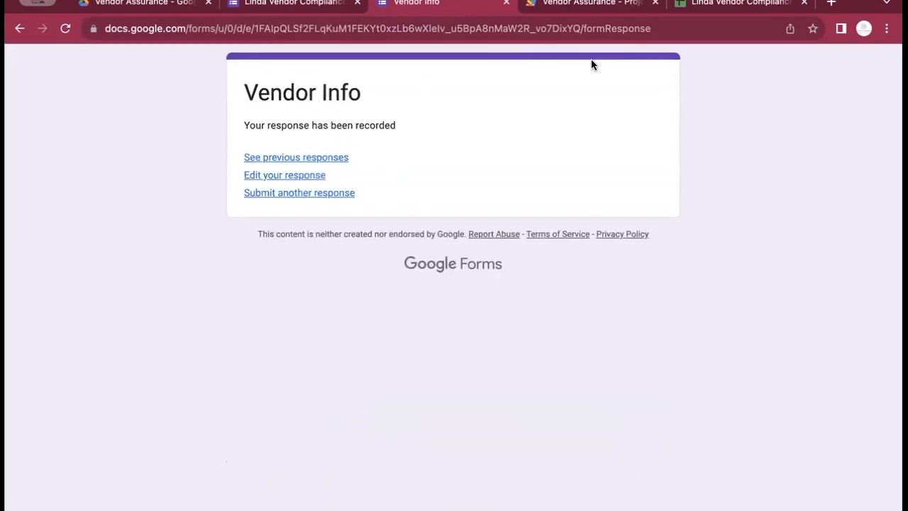
Create and save a formConnect trigger: Head deployment, From form, On open
{"action": "left_click", "coordinate": [572, 8]}
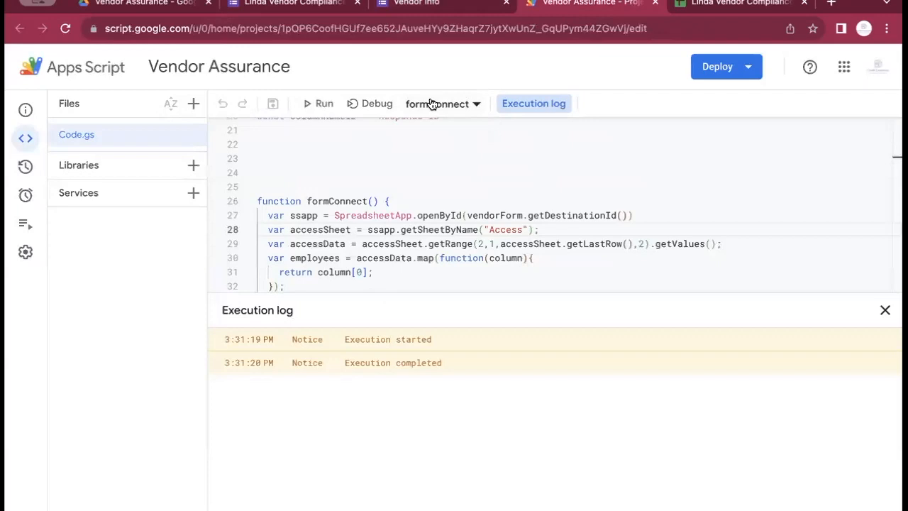
{"action": "left_click", "coordinate": [30, 193]}
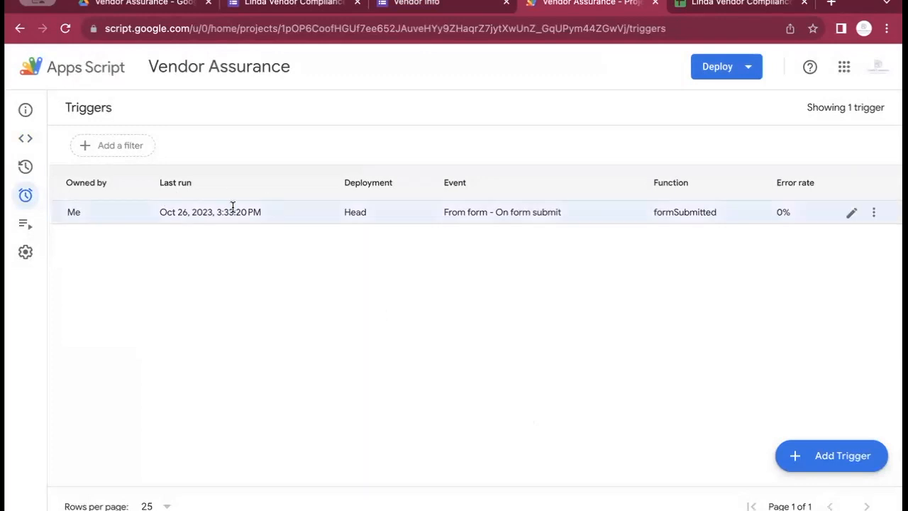
{"action": "left_click", "coordinate": [833, 451]}
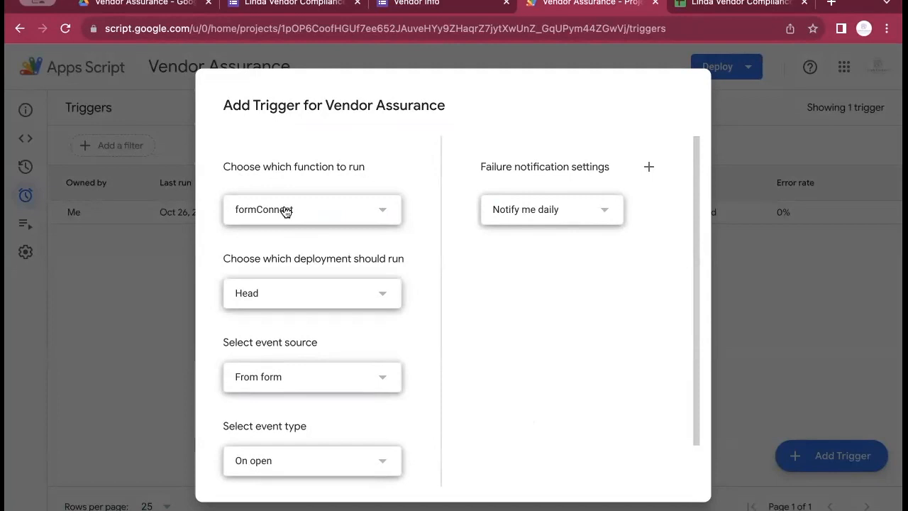
{"action": "scroll", "coordinate": [238, 241], "scroll_direction": "down", "scroll_amount": 3}
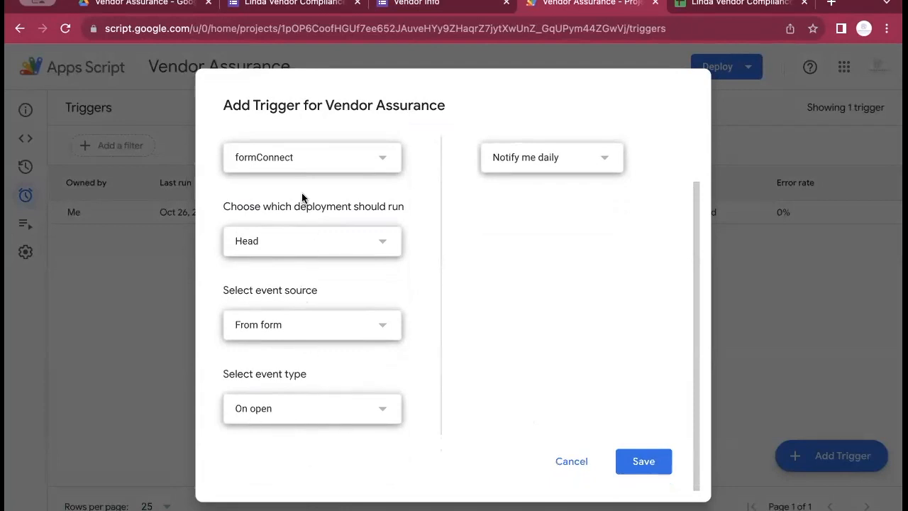
{"action": "left_click", "coordinate": [299, 167]}
{"action": "left_click", "coordinate": [300, 165]}
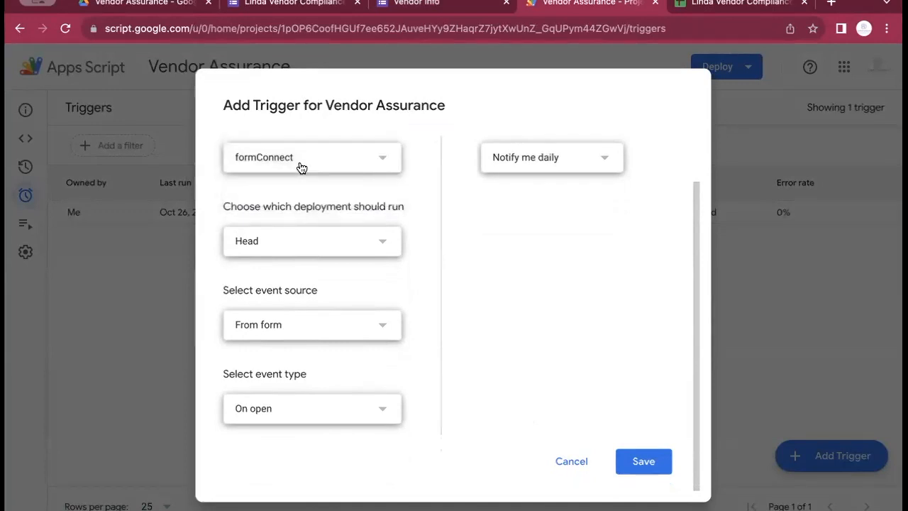
{"action": "left_click", "coordinate": [296, 413]}
{"action": "left_click", "coordinate": [295, 409]}
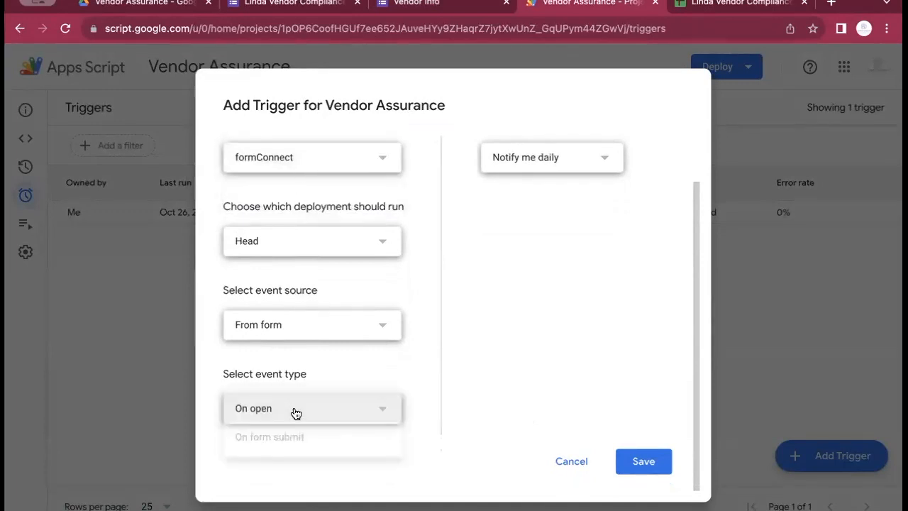
{"action": "left_click", "coordinate": [649, 463]}
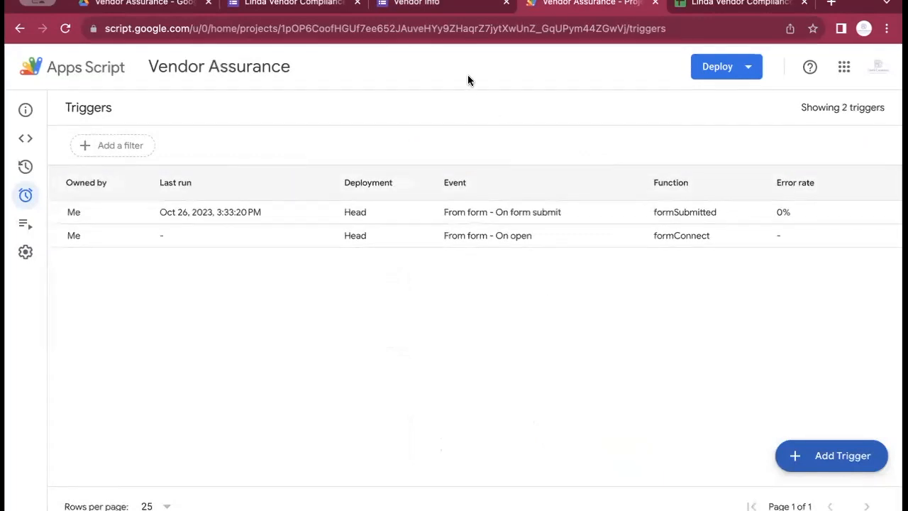
Enter the new employee's name in cell A22, below the last listed employee
{"action": "left_click", "coordinate": [444, 7]}
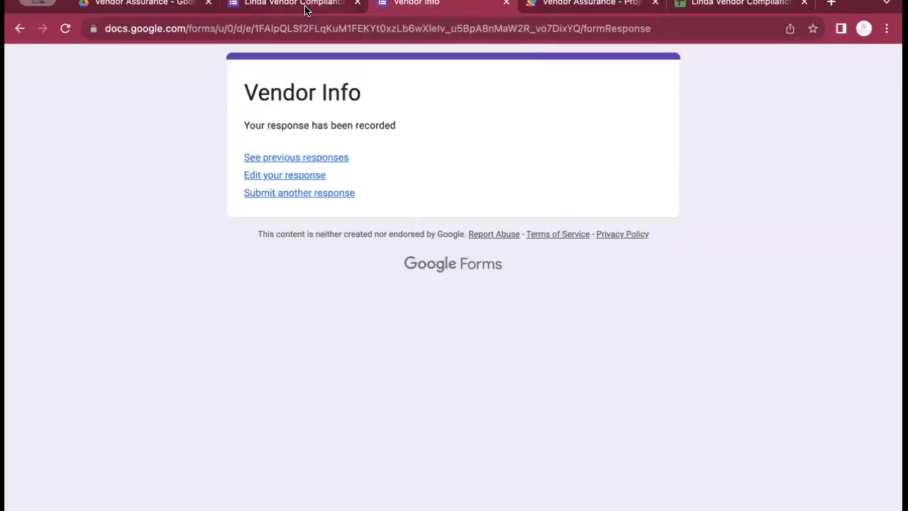
{"action": "left_click", "coordinate": [698, 4]}
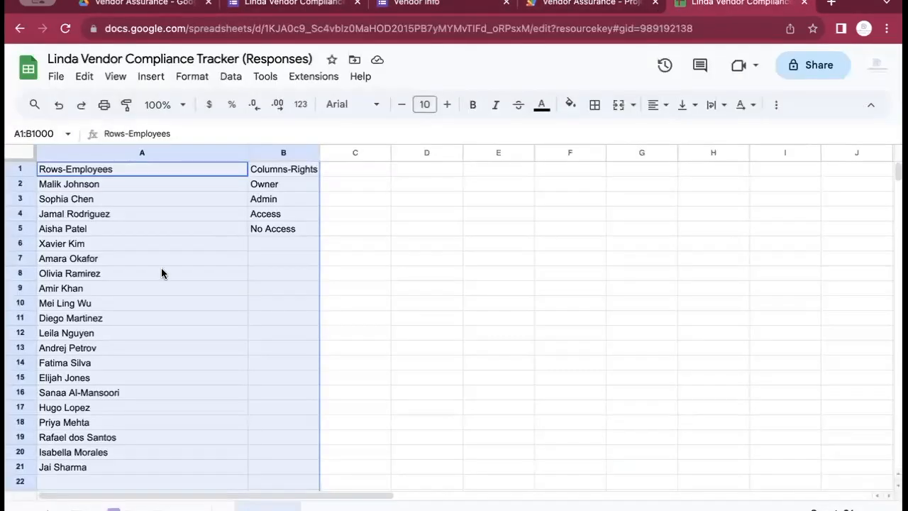
{"action": "scroll", "coordinate": [161, 270], "scroll_direction": "down", "scroll_amount": 2}
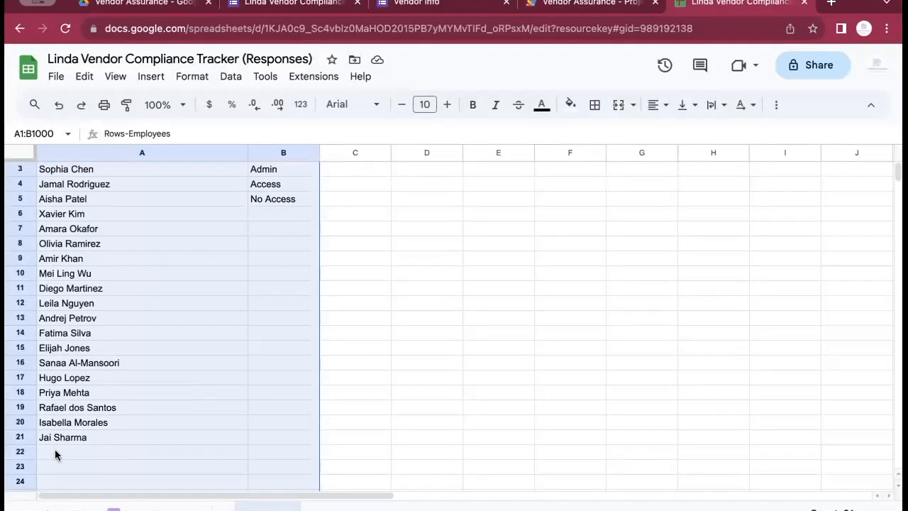
{"action": "left_click", "coordinate": [54, 449]}
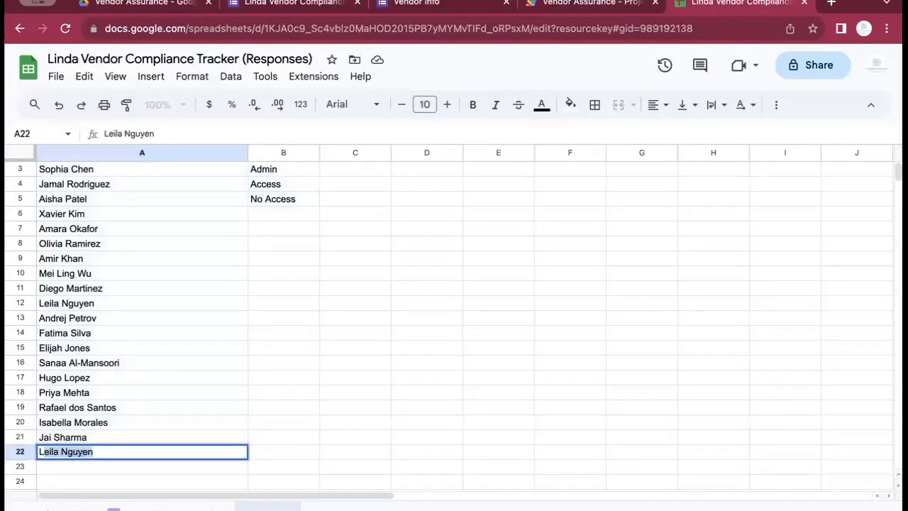
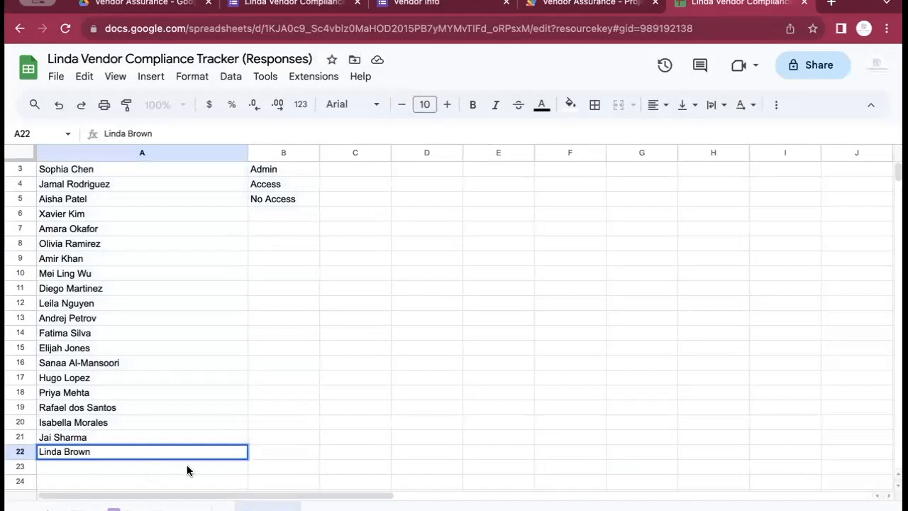
{"action": "left_click", "coordinate": [261, 454]}
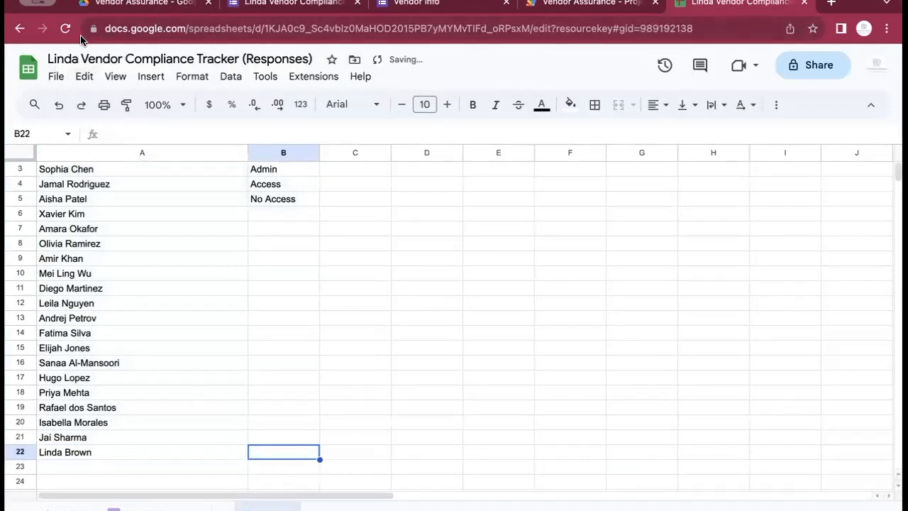
{"action": "left_click", "coordinate": [571, 6]}
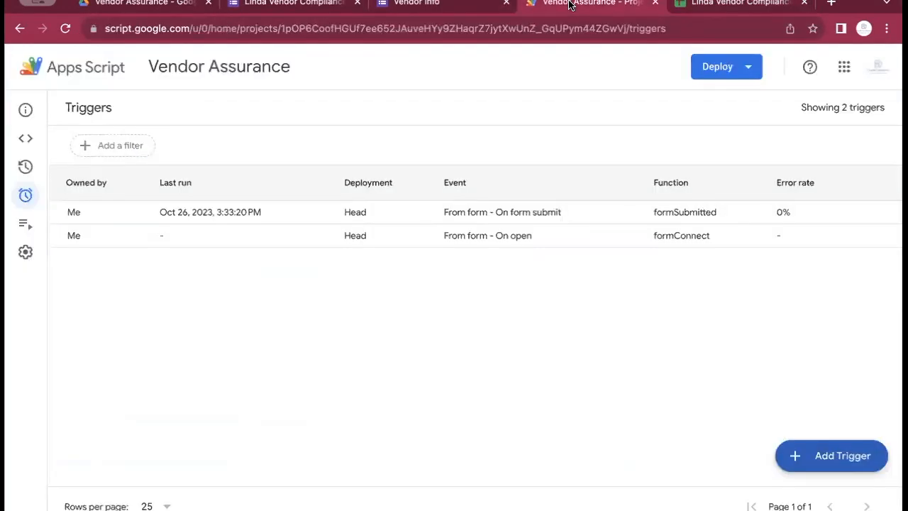
Close the old Vendor Info confirmation page and open a live preview of the form
{"action": "left_click", "coordinate": [416, 3]}
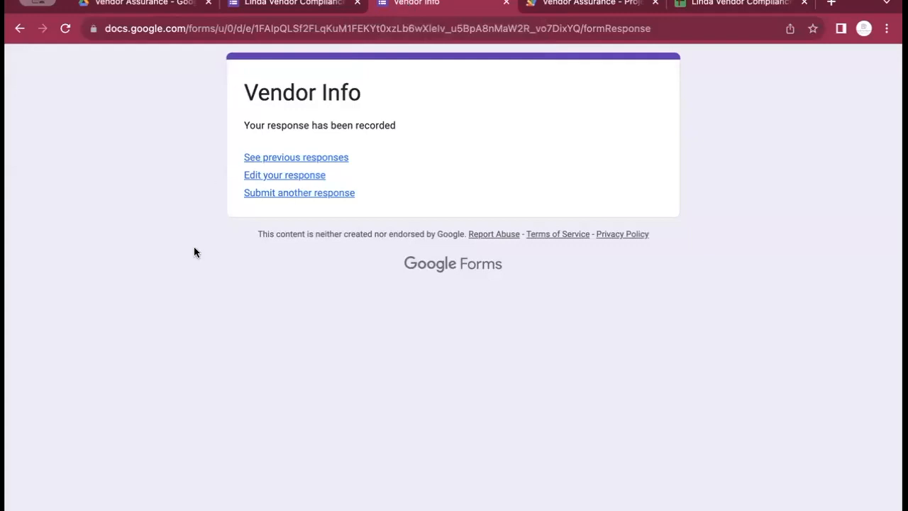
{"action": "left_click", "coordinate": [506, 3]}
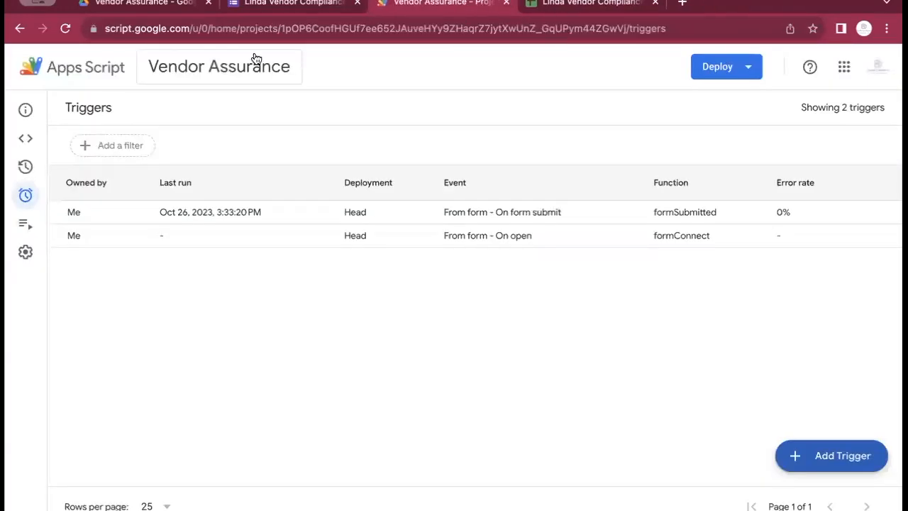
{"action": "left_click", "coordinate": [257, 5]}
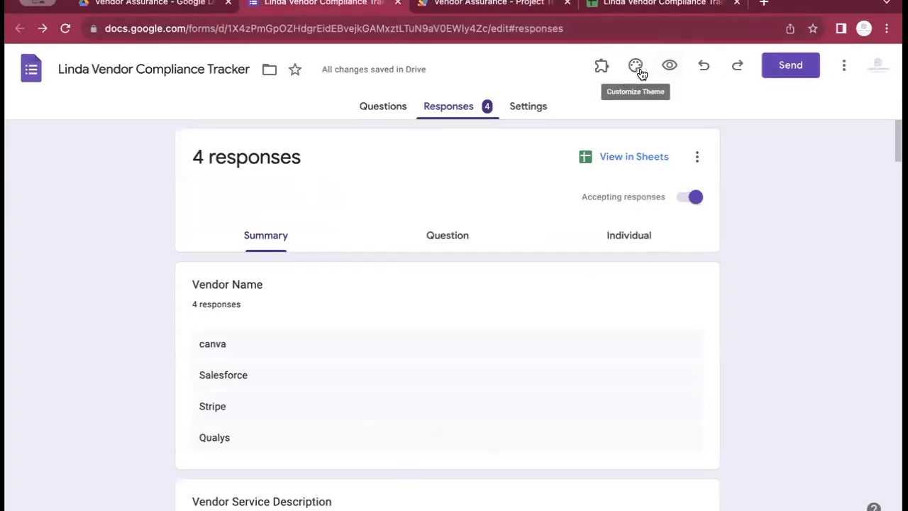
{"action": "left_click", "coordinate": [670, 66]}
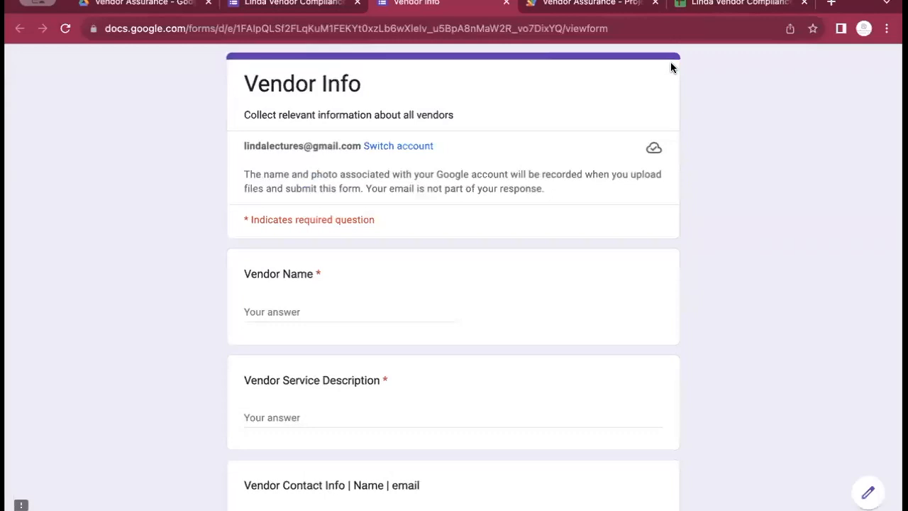
{"action": "scroll", "coordinate": [334, 138], "scroll_direction": "down", "scroll_amount": 2}
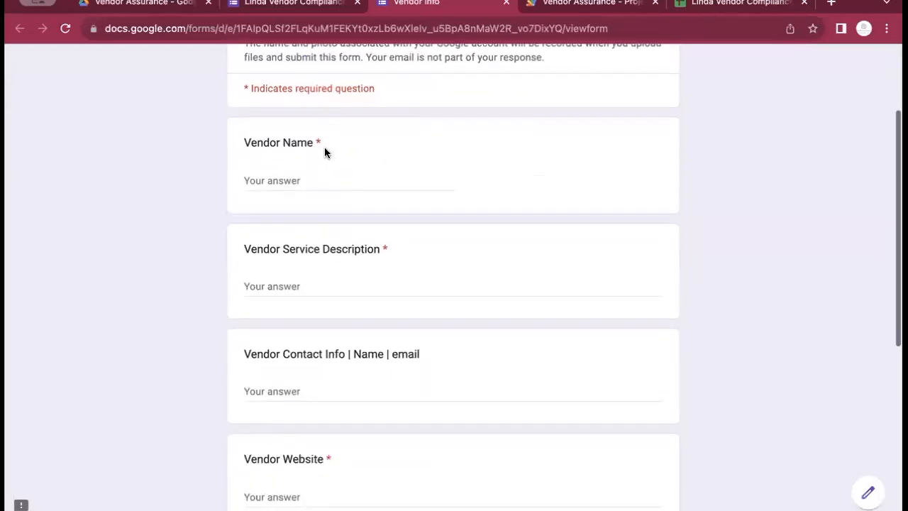
Enter 'Facebook' as Vendor Name and 'social media' as Service Description
{"action": "left_click", "coordinate": [307, 180]}
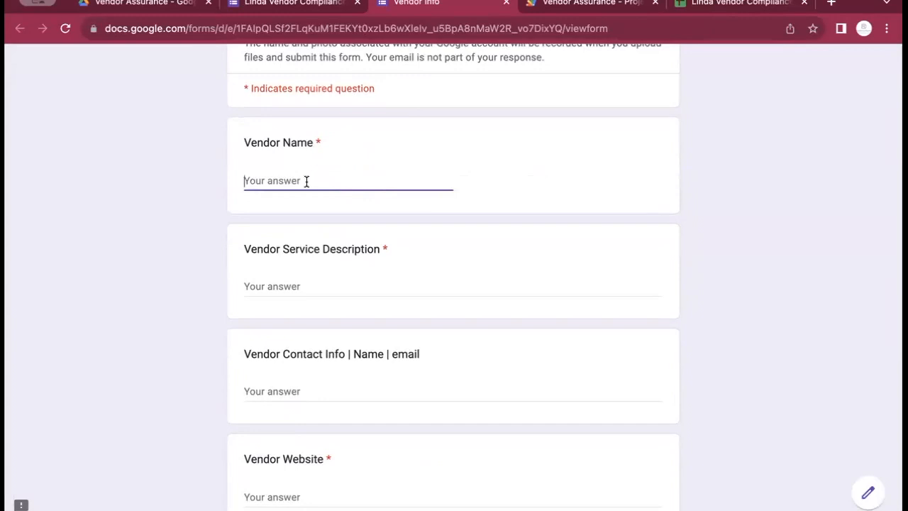
{"action": "type", "text": "fa"}
{"action": "key", "text": "BackSpace"}
{"action": "type", "text": "Facebook"}
{"action": "key", "text": "Tab"}
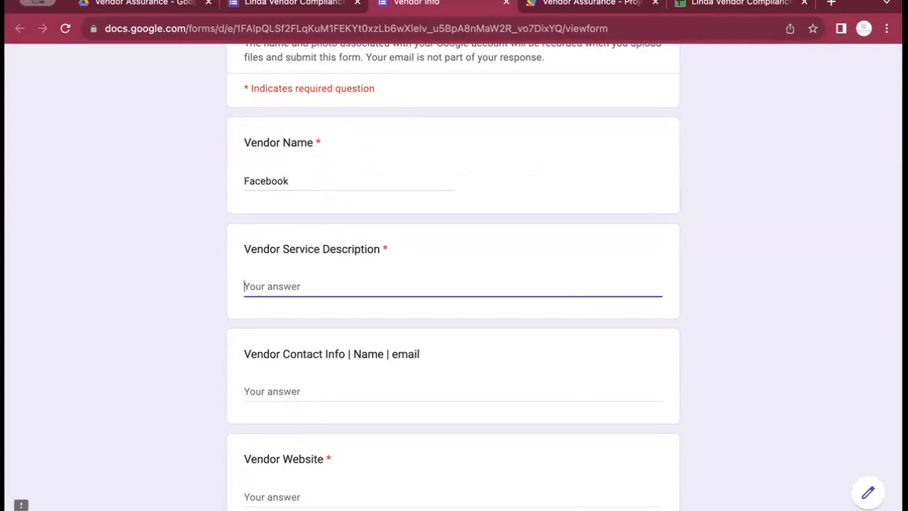
{"action": "type", "text": "social media"}
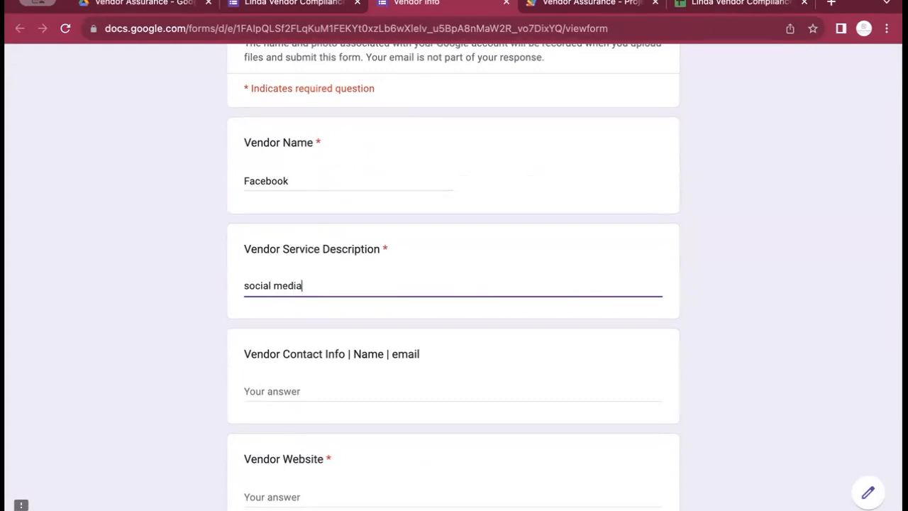
{"action": "key", "text": "Tab"}
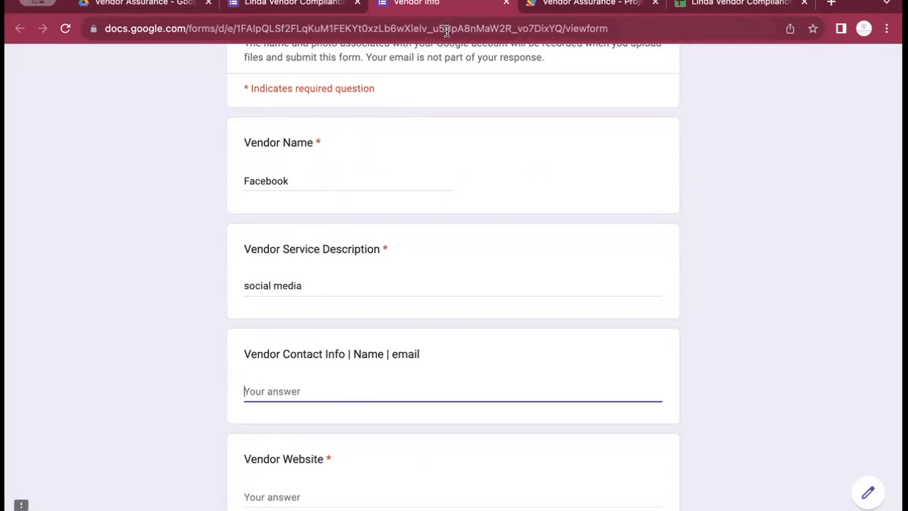
Enter website 'facebook.com', set vendor status to Active, and advance to risk assessment
{"action": "left_click", "coordinate": [266, 496]}
{"action": "type", "text": "faceb"}
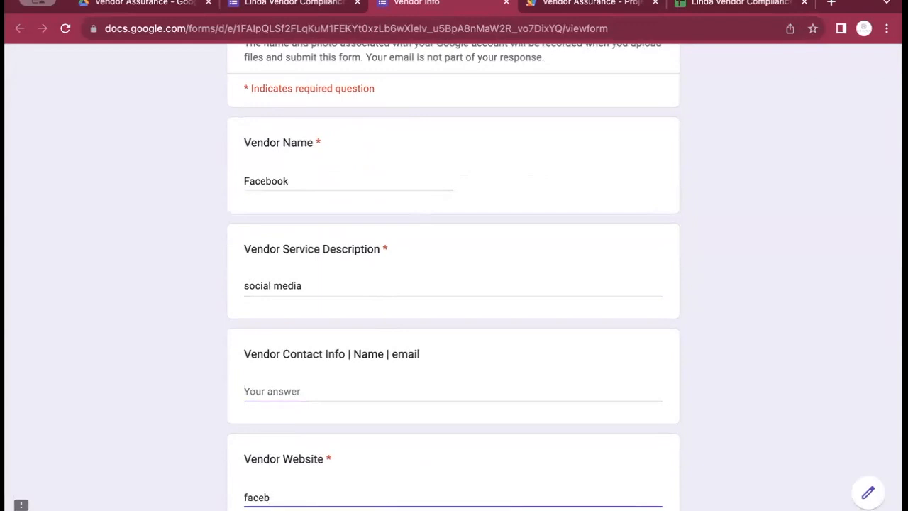
{"action": "type", "text": "ook.com"}
{"action": "key", "text": "Tab"}
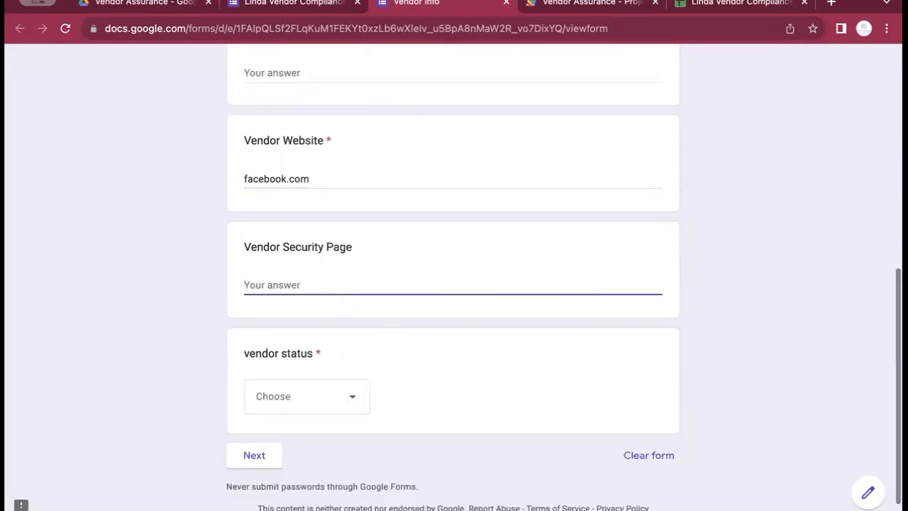
{"action": "left_click", "coordinate": [355, 412]}
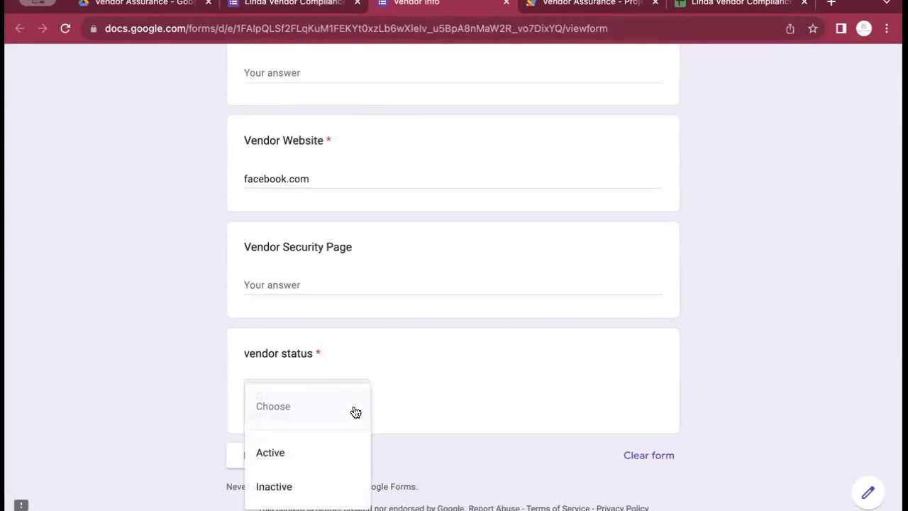
{"action": "left_click", "coordinate": [330, 448]}
{"action": "left_click", "coordinate": [256, 455]}
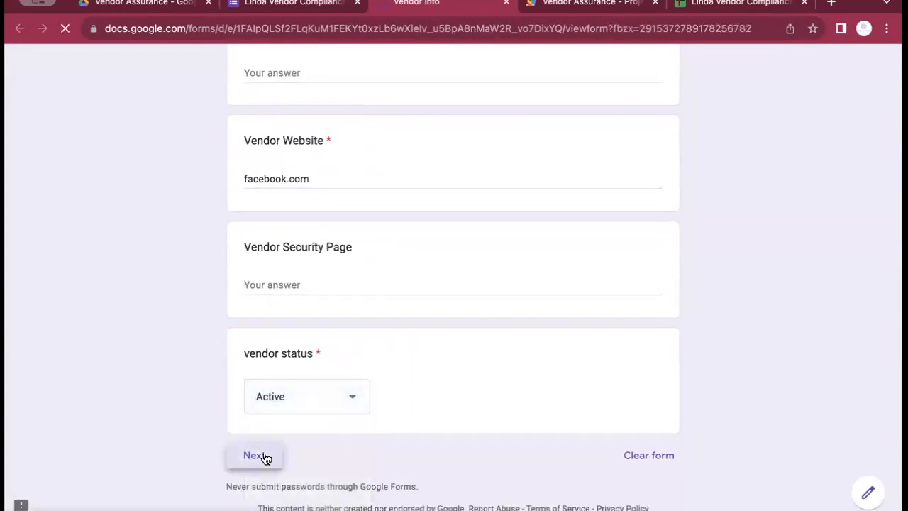
Mark data Company not-sensitive, Subprocessor No, Operational Risk Rating Informational, then go to the next section
{"action": "scroll", "coordinate": [308, 295], "scroll_direction": "down", "scroll_amount": 3}
{"action": "left_click", "coordinate": [250, 327]}
{"action": "scroll", "coordinate": [349, 241], "scroll_direction": "down", "scroll_amount": 5}
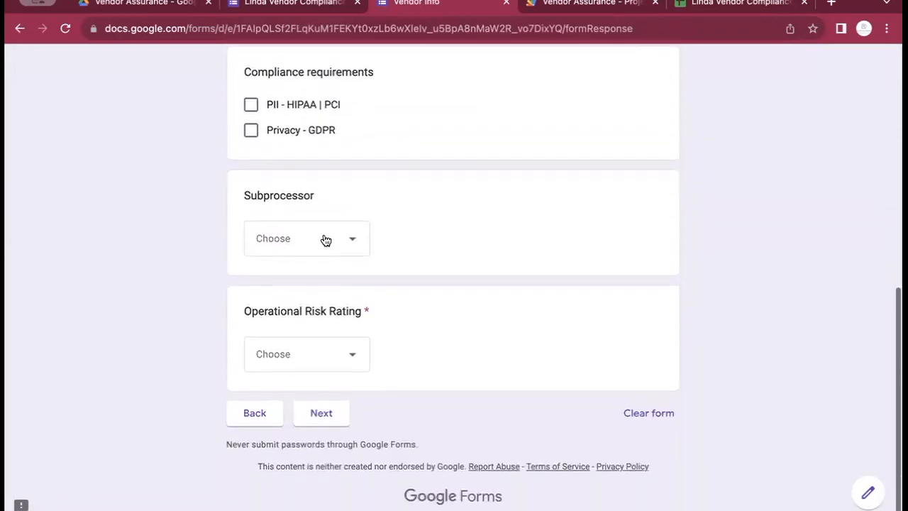
{"action": "left_click", "coordinate": [324, 239]}
{"action": "left_click", "coordinate": [300, 310]}
{"action": "left_click", "coordinate": [299, 358]}
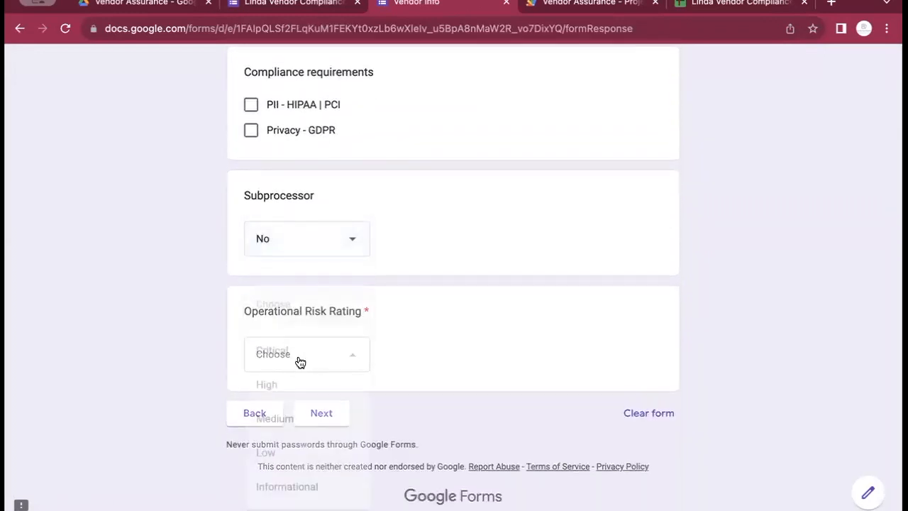
{"action": "left_click", "coordinate": [289, 486]}
{"action": "left_click", "coordinate": [323, 413]}
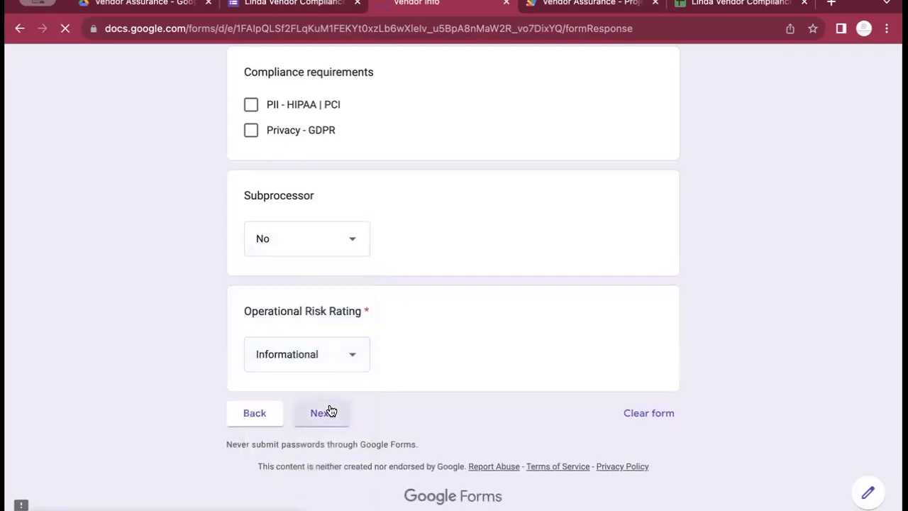
Set Determined Risk Rating to Informational, review the owner/admin grid, then switch to Apps Script
{"action": "left_click", "coordinate": [356, 326]}
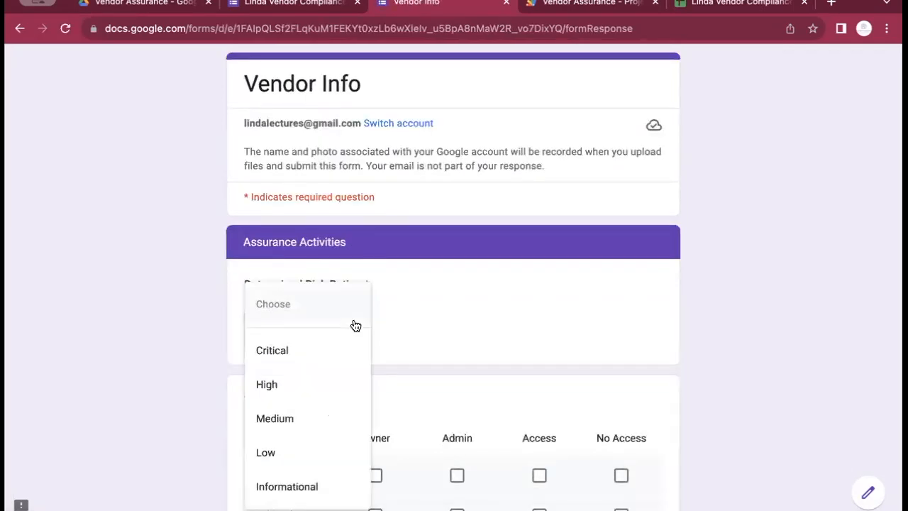
{"action": "left_click", "coordinate": [323, 492]}
{"action": "scroll", "coordinate": [415, 305], "scroll_direction": "down", "scroll_amount": 10}
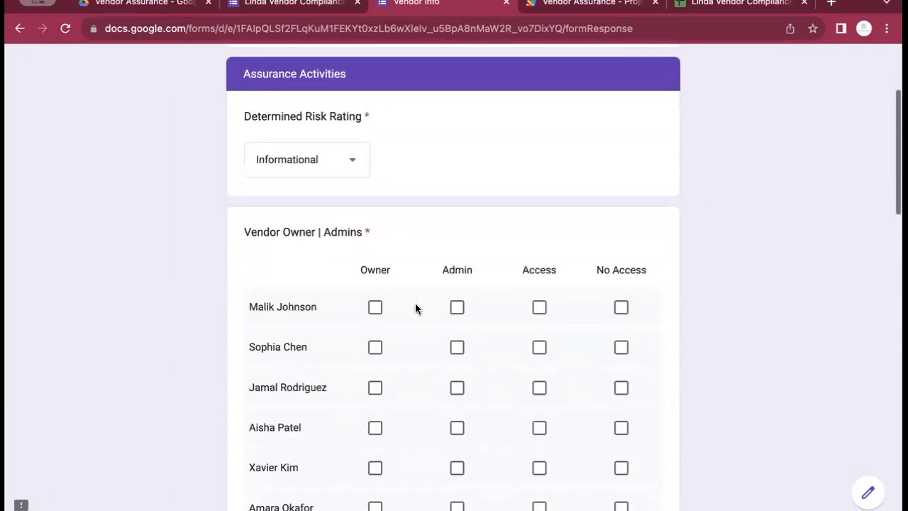
{"action": "scroll", "coordinate": [415, 305], "scroll_direction": "down", "scroll_amount": 5}
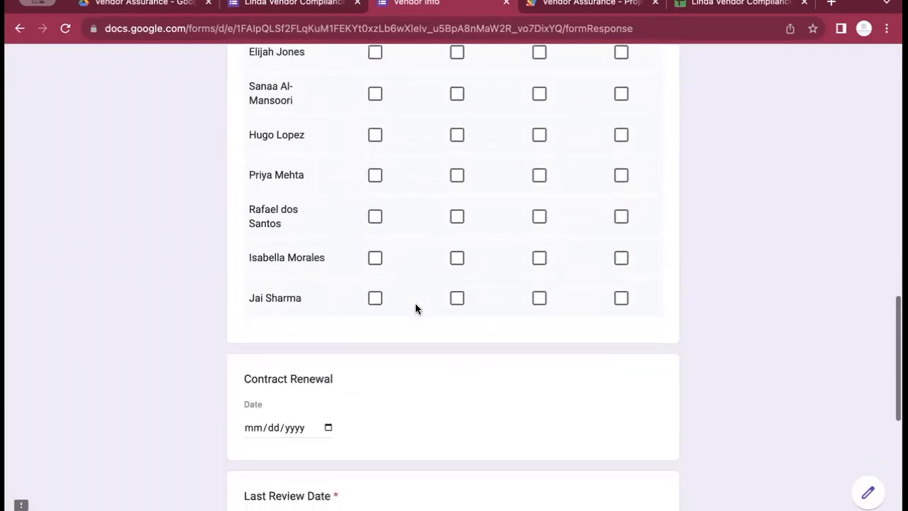
{"action": "scroll", "coordinate": [415, 307], "scroll_direction": "up", "scroll_amount": 2}
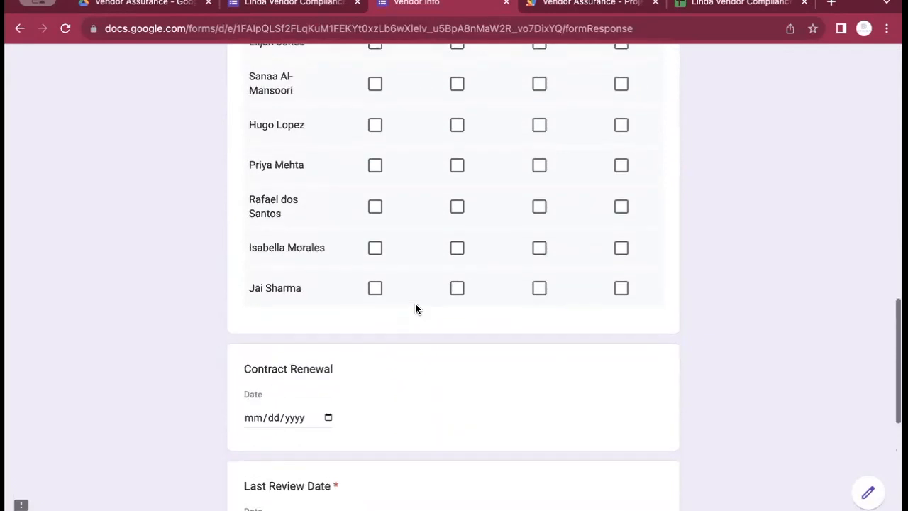
{"action": "scroll", "coordinate": [307, 286], "scroll_direction": "up", "scroll_amount": 2}
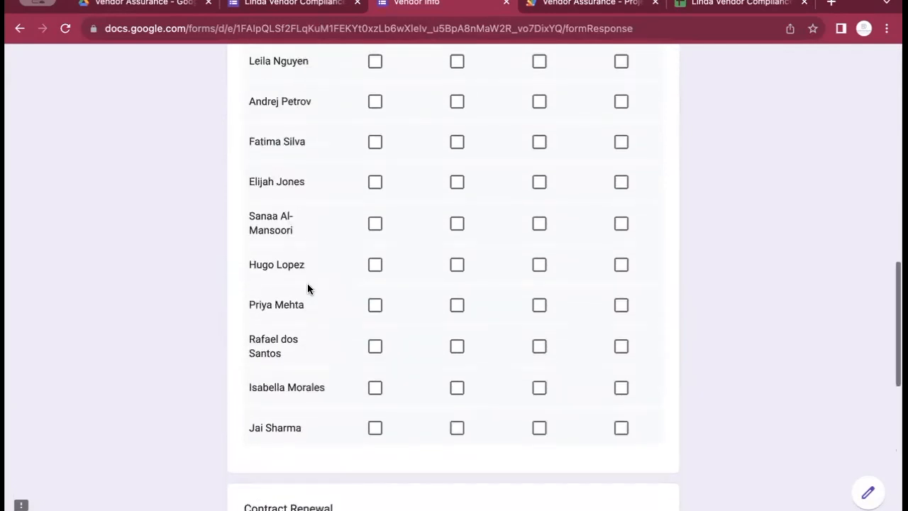
{"action": "scroll", "coordinate": [308, 287], "scroll_direction": "up", "scroll_amount": 4}
{"action": "scroll", "coordinate": [309, 285], "scroll_direction": "up", "scroll_amount": 4}
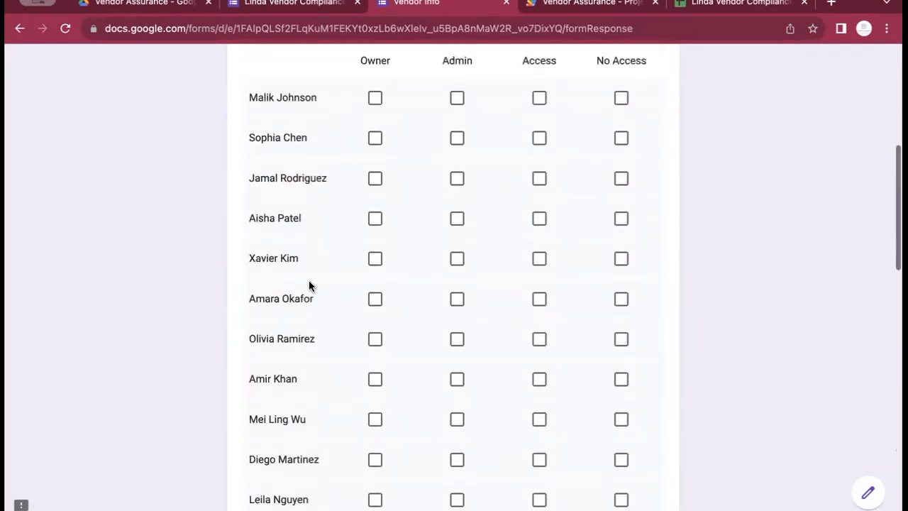
{"action": "scroll", "coordinate": [309, 283], "scroll_direction": "up", "scroll_amount": 1}
{"action": "scroll", "coordinate": [308, 283], "scroll_direction": "down", "scroll_amount": 10}
{"action": "scroll", "coordinate": [309, 283], "scroll_direction": "down", "scroll_amount": 12}
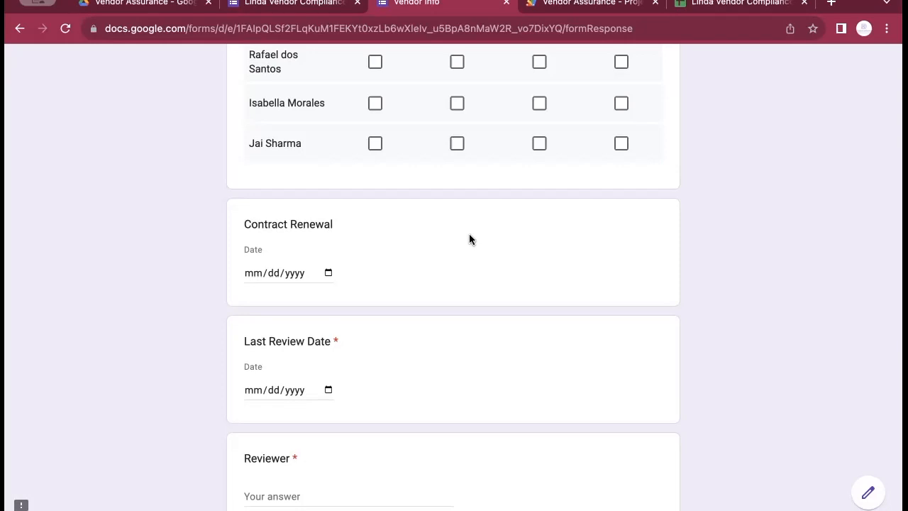
{"action": "scroll", "coordinate": [469, 234], "scroll_direction": "down", "scroll_amount": 5}
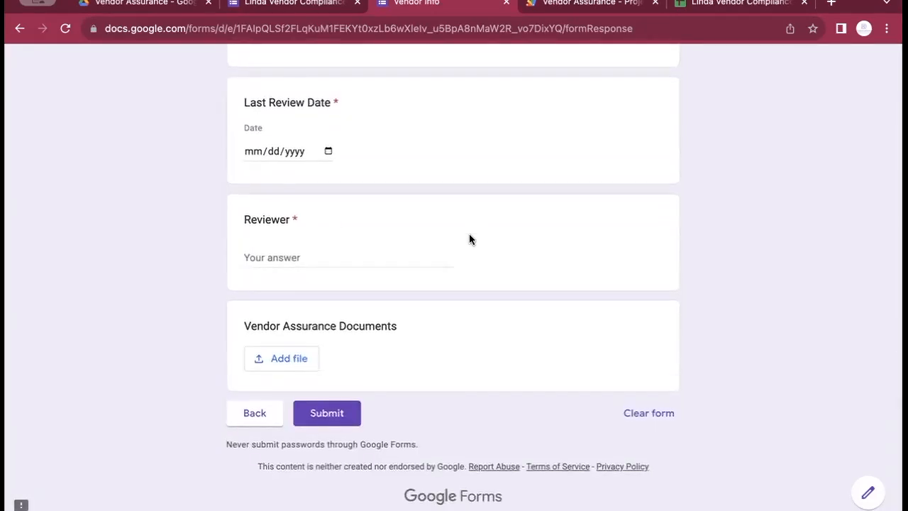
{"action": "left_click", "coordinate": [566, 5]}
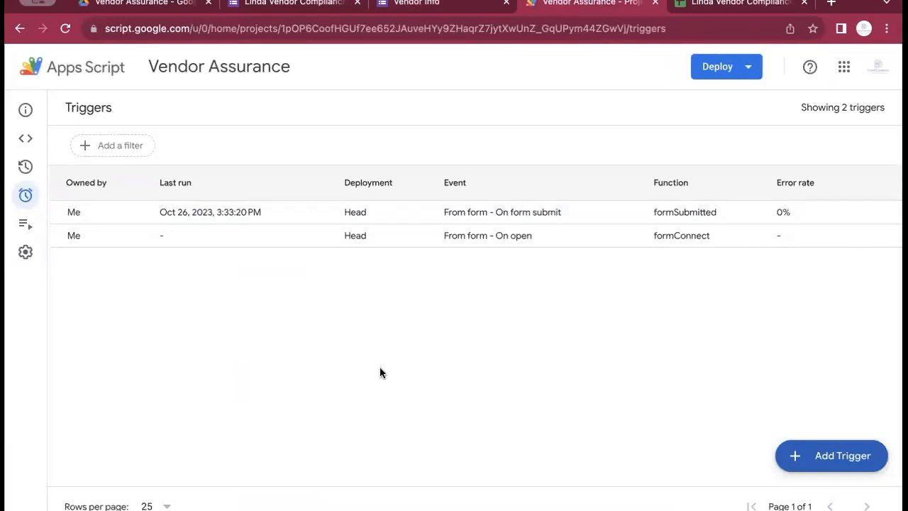
Run formConnect from the Apps Script code editor, then return to the Vendor Info form
{"action": "left_click", "coordinate": [26, 139]}
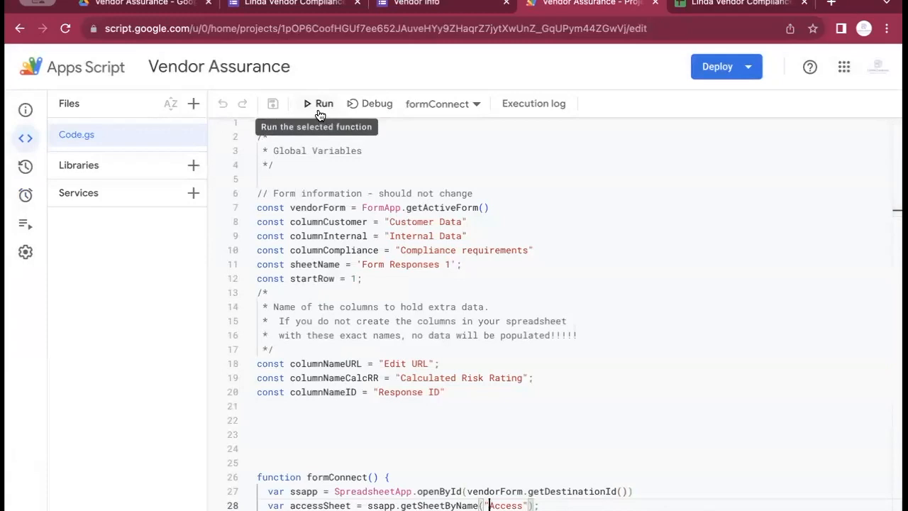
{"action": "left_click", "coordinate": [317, 106]}
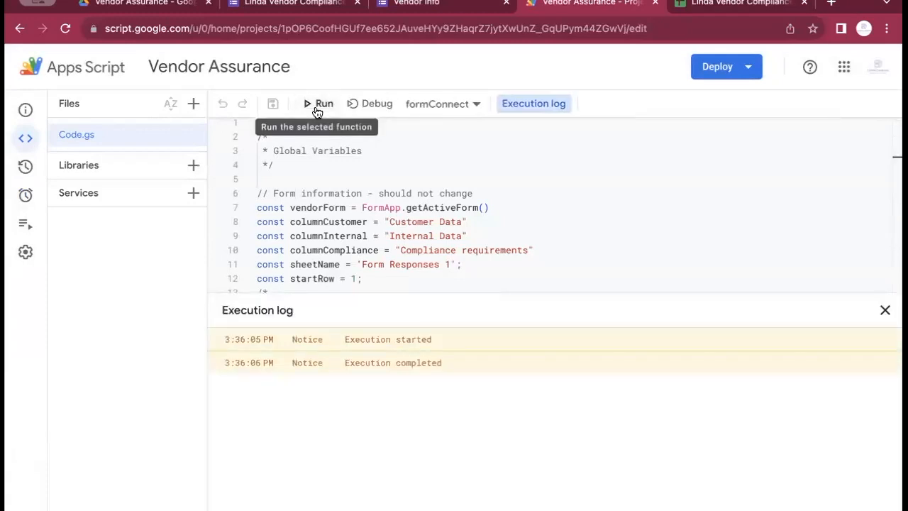
{"action": "left_click", "coordinate": [440, 7]}
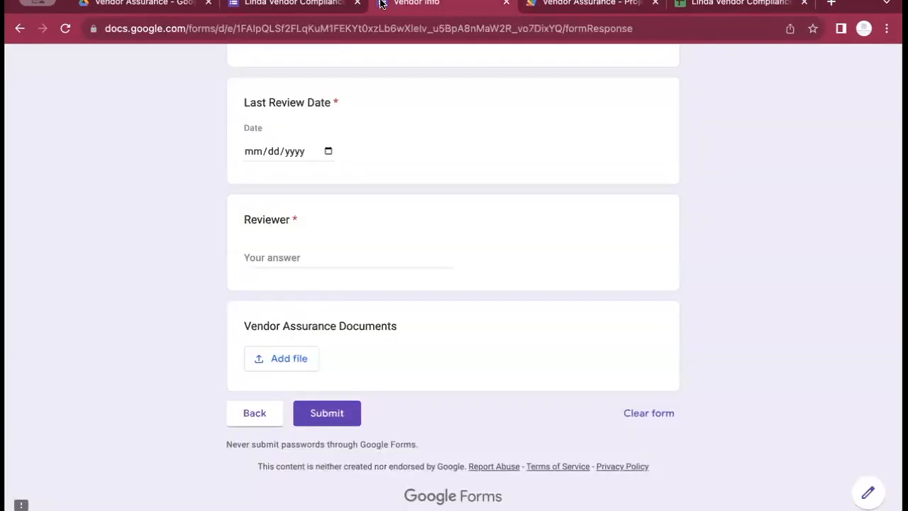
Reload the form and page through to the Vendor Owner | Admins grid to check its last person
{"action": "left_click", "coordinate": [65, 28]}
{"action": "scroll", "coordinate": [304, 147], "scroll_direction": "down", "scroll_amount": 7}
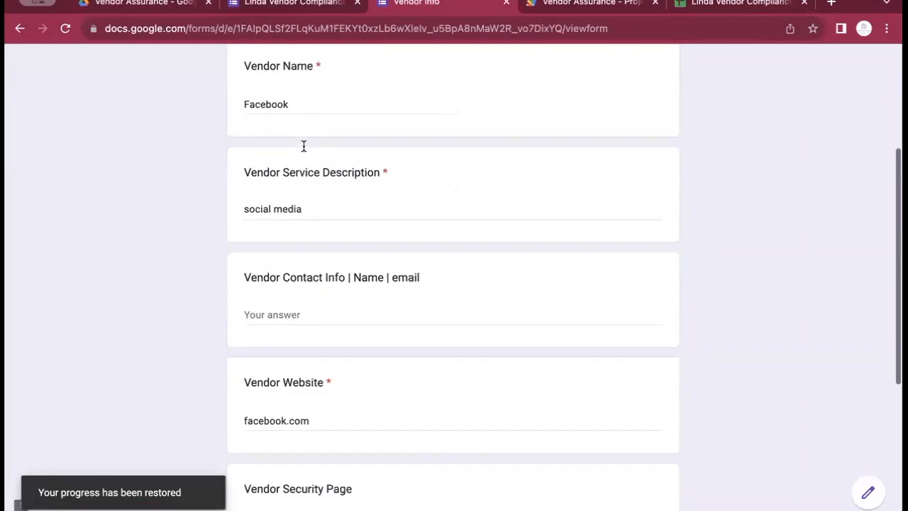
{"action": "left_click", "coordinate": [256, 411]}
{"action": "scroll", "coordinate": [331, 279], "scroll_direction": "down", "scroll_amount": 7}
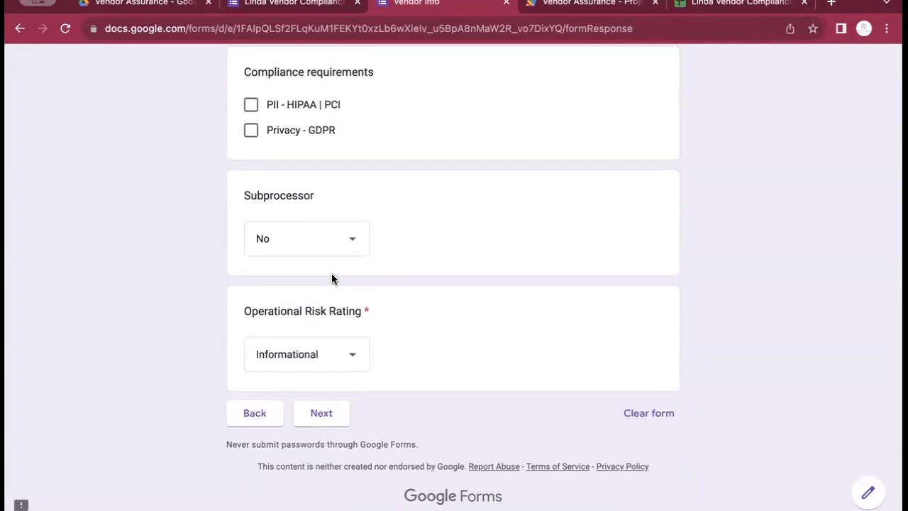
{"action": "left_click", "coordinate": [316, 411]}
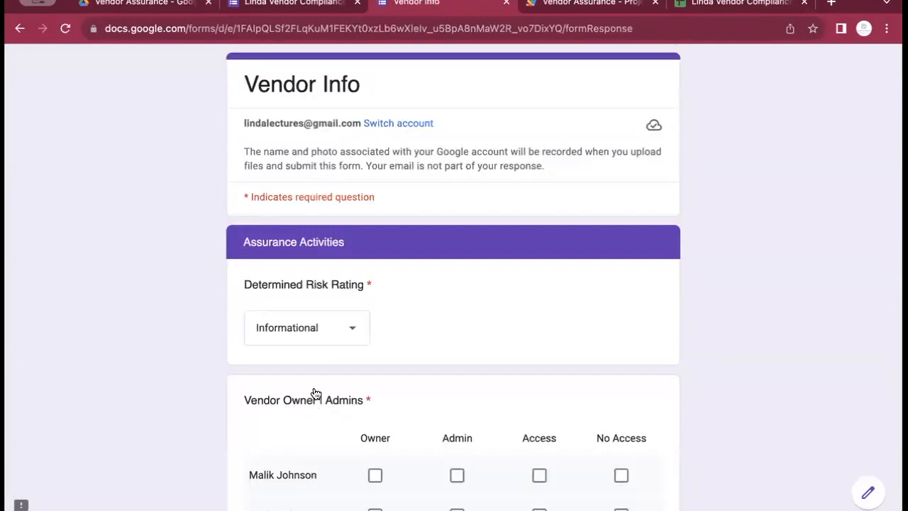
{"action": "scroll", "coordinate": [341, 290], "scroll_direction": "down", "scroll_amount": 10}
{"action": "scroll", "coordinate": [341, 294], "scroll_direction": "down", "scroll_amount": 3}
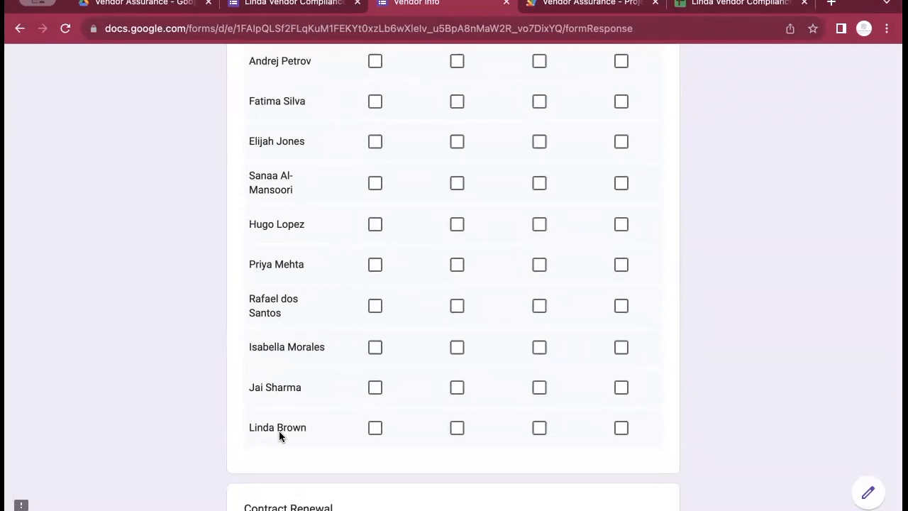
{"action": "scroll", "coordinate": [279, 431], "scroll_direction": "up", "scroll_amount": 15}
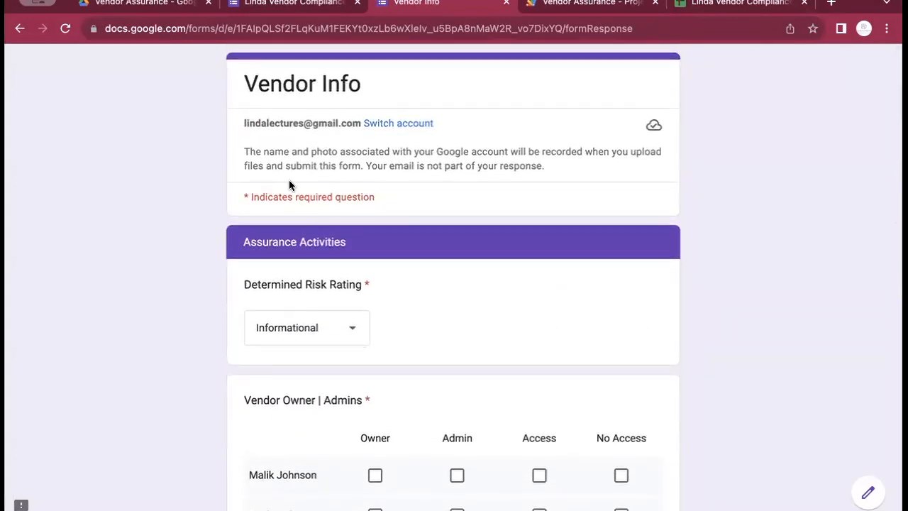
{"action": "left_click", "coordinate": [292, 2]}
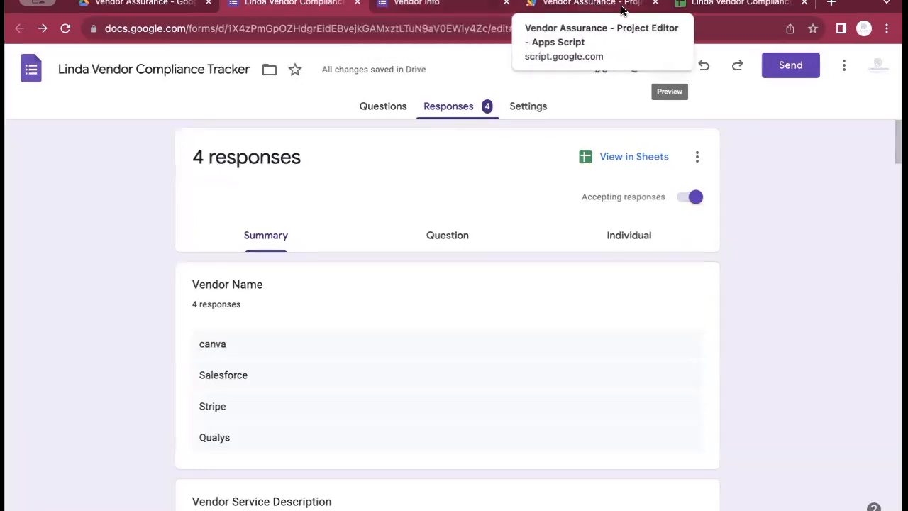
Type a new employee's full name into cell A23 of the Responses sheet, then close it
{"action": "left_click", "coordinate": [702, 11]}
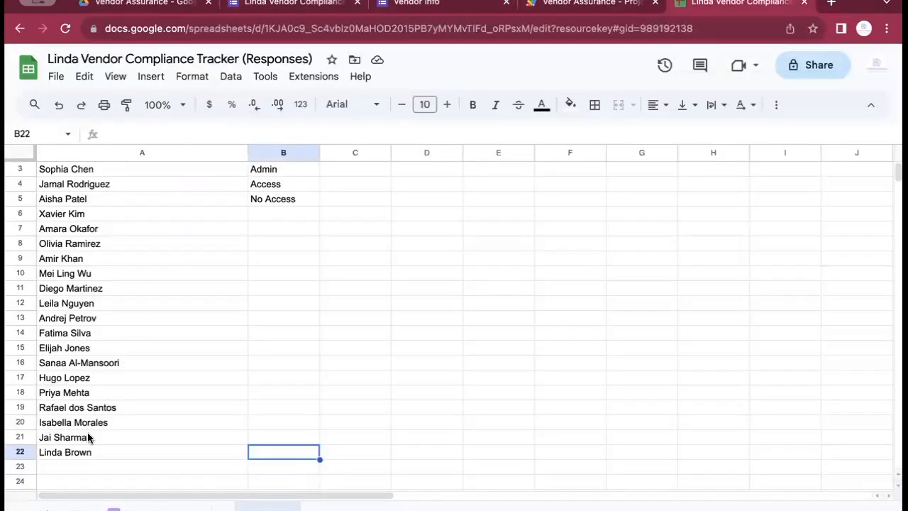
{"action": "left_click", "coordinate": [80, 464]}
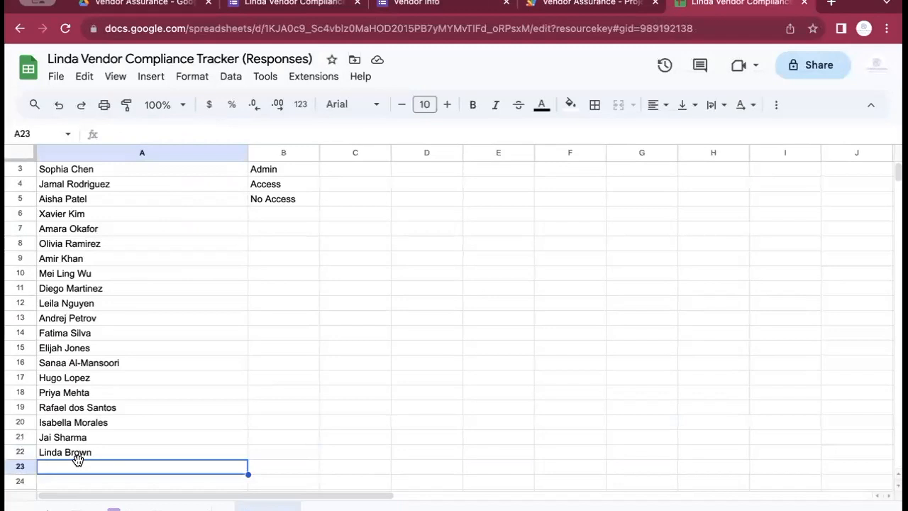
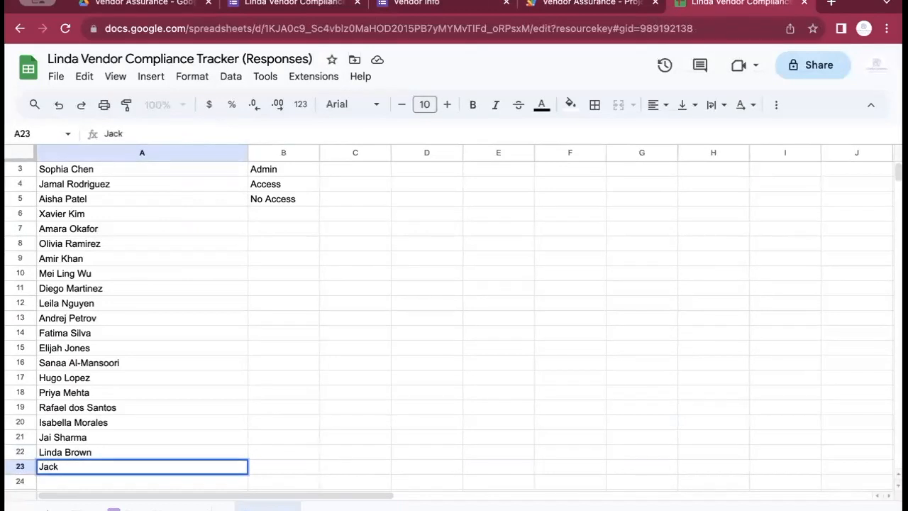
{"action": "left_click", "coordinate": [268, 447]}
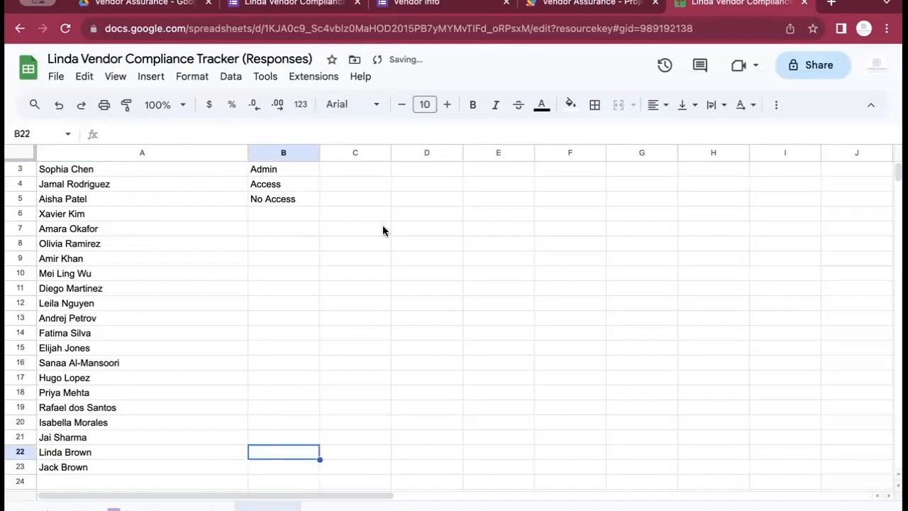
{"action": "left_click", "coordinate": [803, 3]}
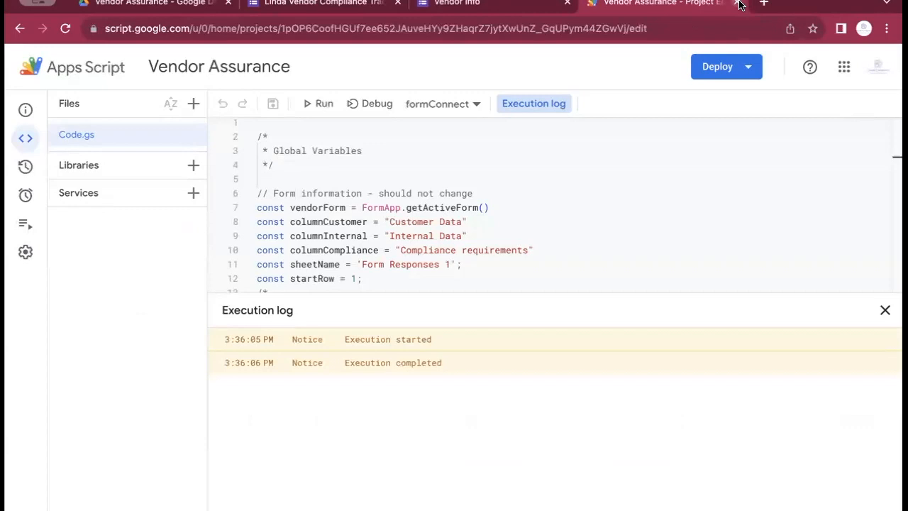
Close Apps Script and the old form, reopen the tracker form from Drive, and preview it
{"action": "left_click", "coordinate": [737, 4]}
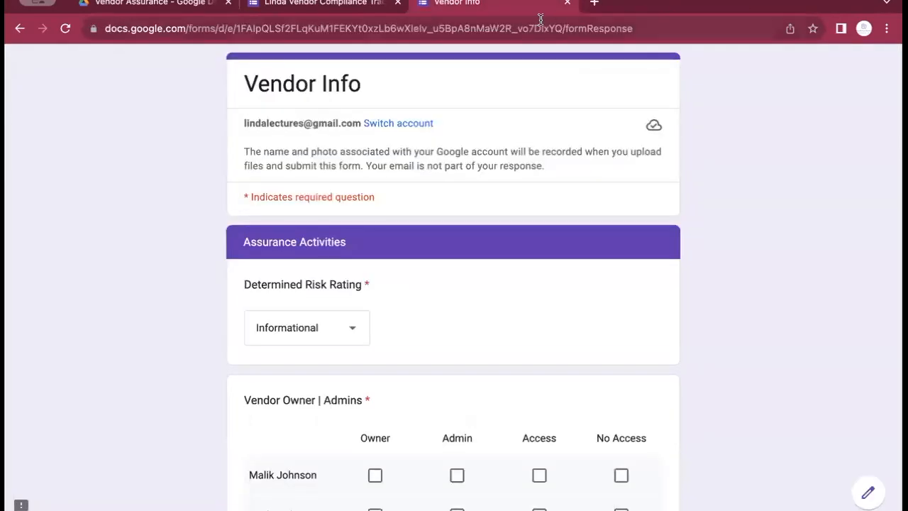
{"action": "left_click", "coordinate": [568, 6]}
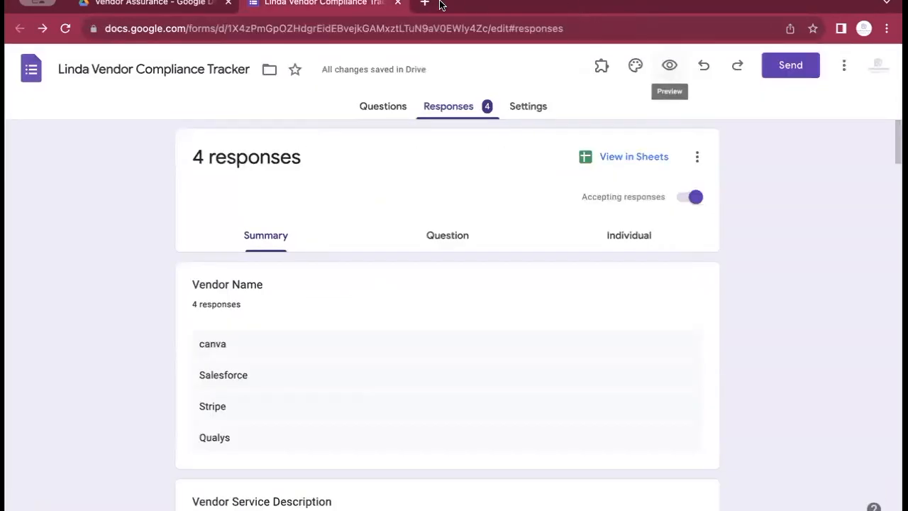
{"action": "left_click", "coordinate": [400, 3]}
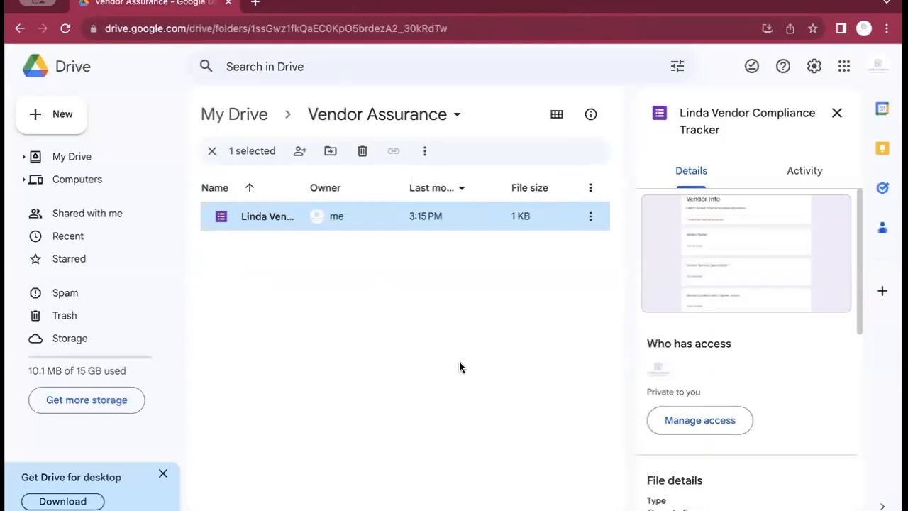
{"action": "double_click", "coordinate": [263, 217]}
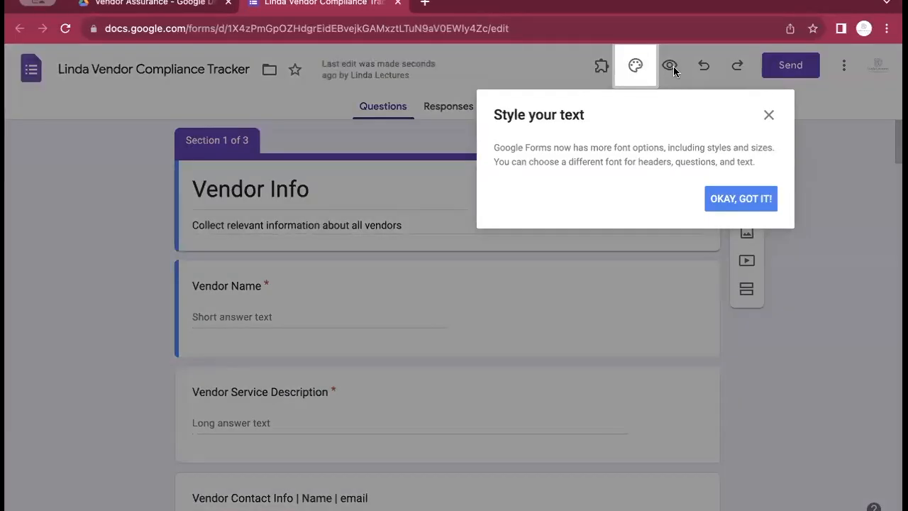
{"action": "left_click", "coordinate": [761, 204]}
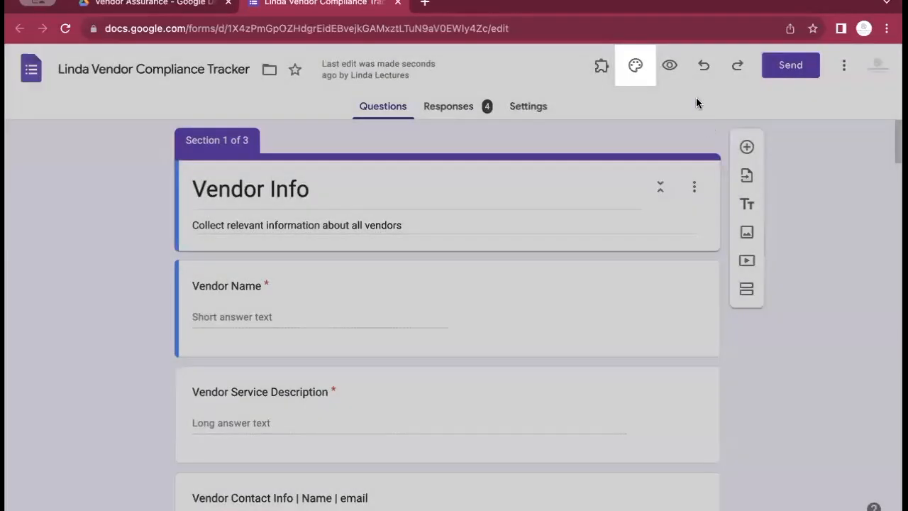
{"action": "left_click", "coordinate": [669, 66]}
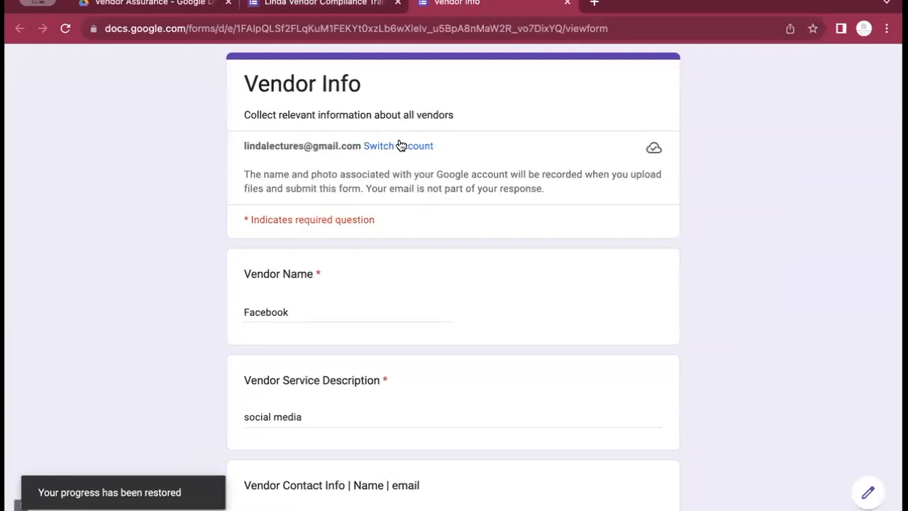
Page past the vendor info and risk sections to reach the Vendor Owner | Admins grid
{"action": "scroll", "coordinate": [401, 145], "scroll_direction": "down", "scroll_amount": 10}
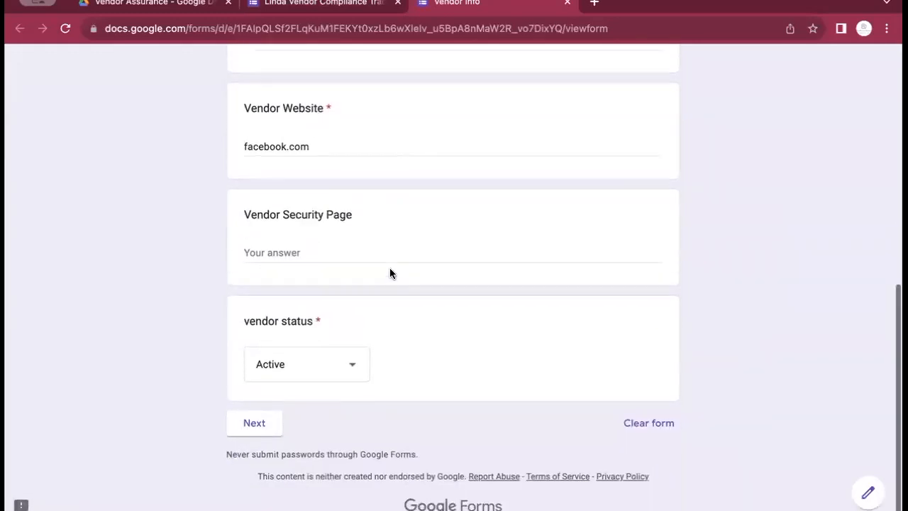
{"action": "scroll", "coordinate": [390, 273], "scroll_direction": "up", "scroll_amount": 10}
{"action": "scroll", "coordinate": [390, 273], "scroll_direction": "down", "scroll_amount": 4}
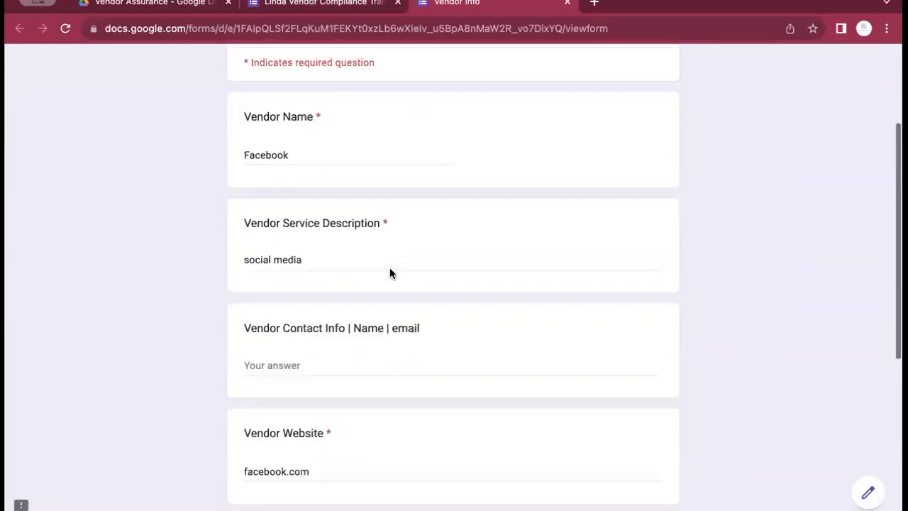
{"action": "scroll", "coordinate": [390, 273], "scroll_direction": "down", "scroll_amount": 5}
{"action": "left_click", "coordinate": [256, 414]}
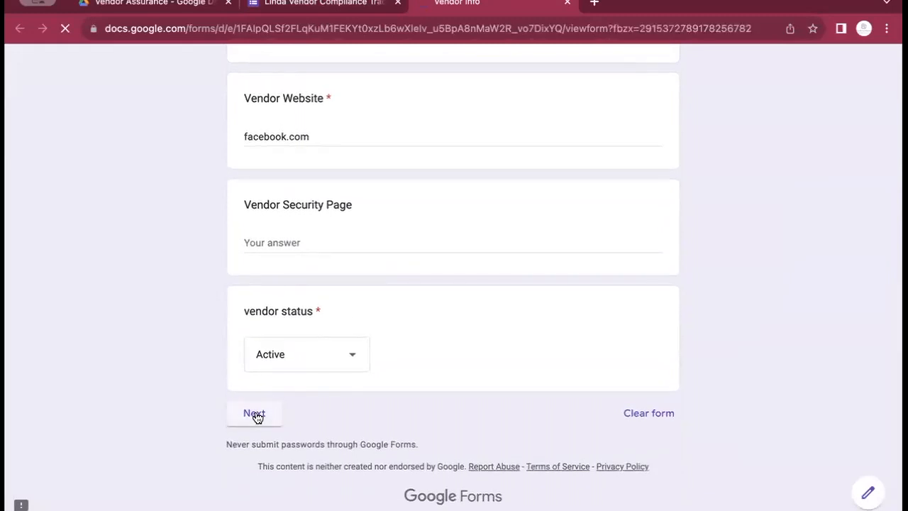
{"action": "scroll", "coordinate": [318, 294], "scroll_direction": "down", "scroll_amount": 10}
{"action": "left_click", "coordinate": [319, 415]}
{"action": "scroll", "coordinate": [379, 216], "scroll_direction": "down", "scroll_amount": 10}
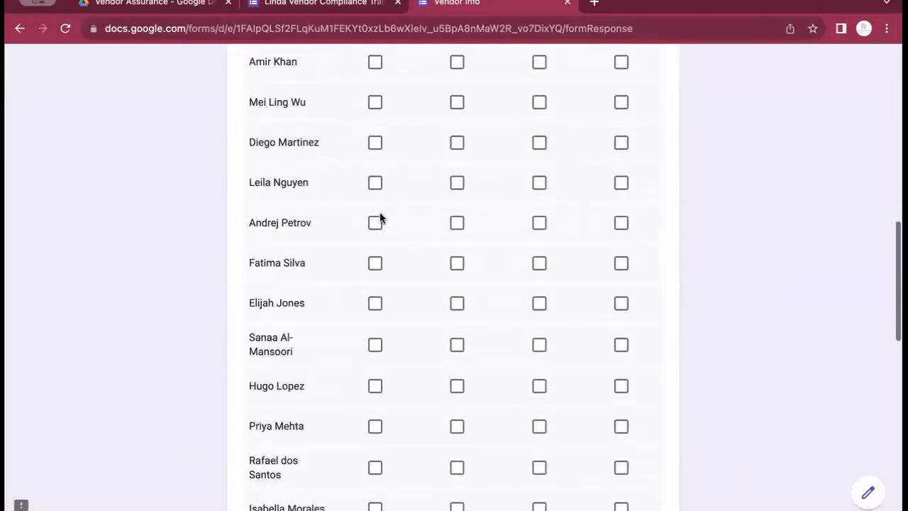
{"action": "scroll", "coordinate": [379, 217], "scroll_direction": "down", "scroll_amount": 7}
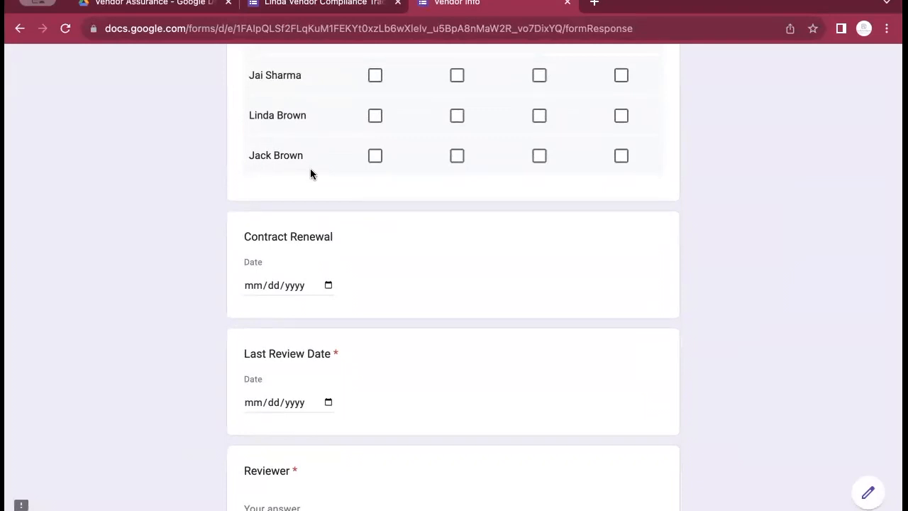
{"action": "scroll", "coordinate": [364, 219], "scroll_direction": "up", "scroll_amount": 7}
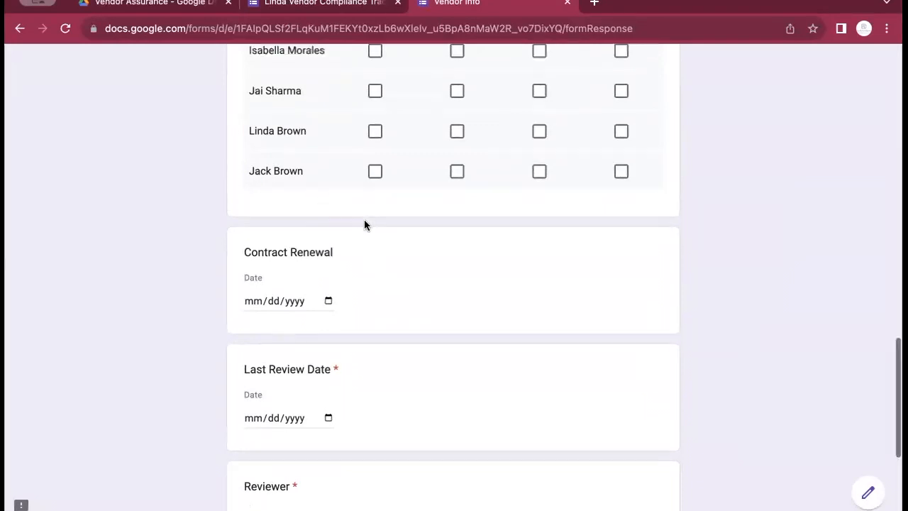
{"action": "scroll", "coordinate": [364, 226], "scroll_direction": "up", "scroll_amount": 6}
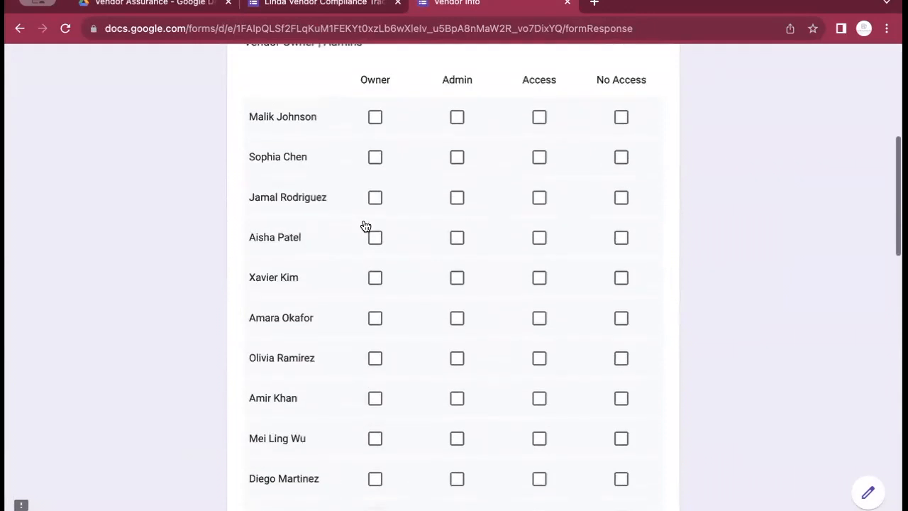
Tick Owner for the first person, Admin for the second, and No Access for rows three to six
{"action": "left_click", "coordinate": [373, 224]}
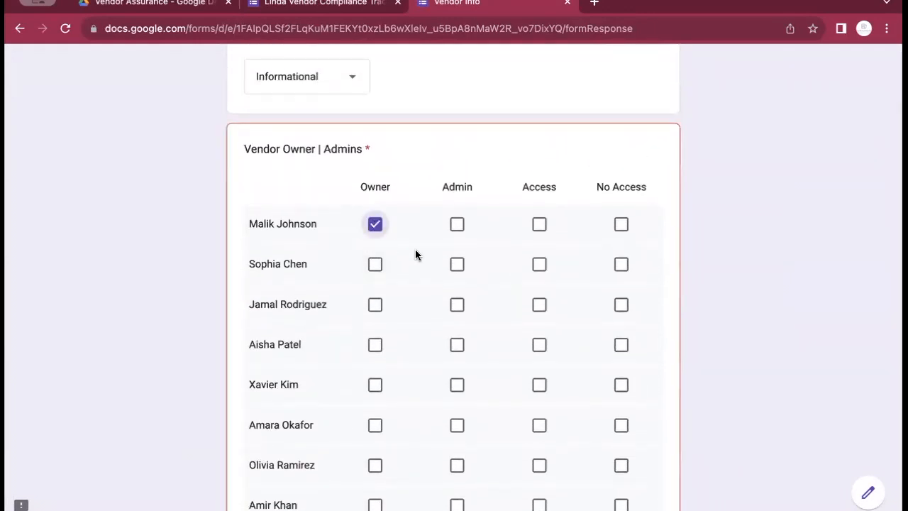
{"action": "left_click", "coordinate": [457, 266]}
{"action": "left_click", "coordinate": [540, 305]}
{"action": "left_click", "coordinate": [539, 309]}
{"action": "left_click", "coordinate": [621, 305]}
{"action": "left_click", "coordinate": [622, 344]}
{"action": "left_click", "coordinate": [622, 387]}
{"action": "left_click", "coordinate": [622, 422]}
Tick No Access for the seventh through sixteenth people in the grid
{"action": "scroll", "coordinate": [624, 411], "scroll_direction": "down", "scroll_amount": 2}
{"action": "left_click", "coordinate": [622, 366]}
{"action": "left_click", "coordinate": [622, 406]}
{"action": "left_click", "coordinate": [622, 447]}
{"action": "scroll", "coordinate": [622, 445], "scroll_direction": "down", "scroll_amount": 2}
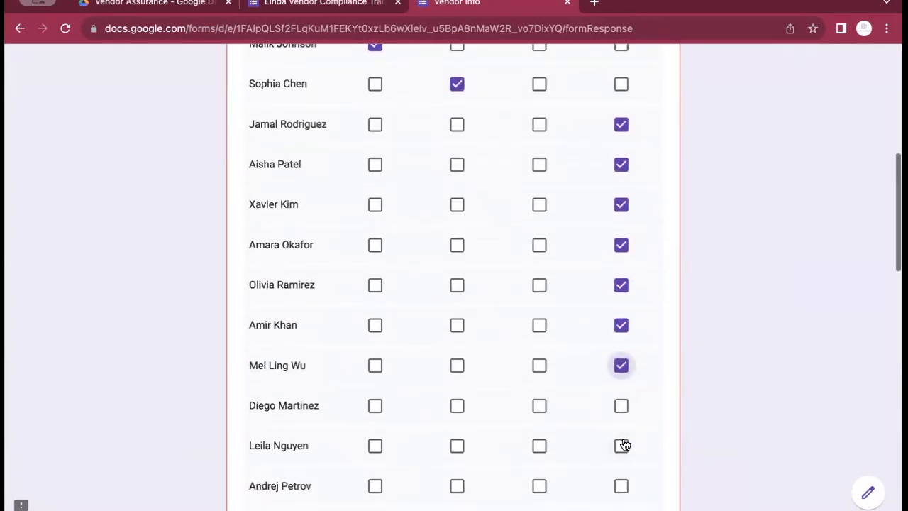
{"action": "left_click", "coordinate": [624, 407]}
{"action": "left_click", "coordinate": [621, 446]}
{"action": "scroll", "coordinate": [620, 442], "scroll_direction": "down", "scroll_amount": 1}
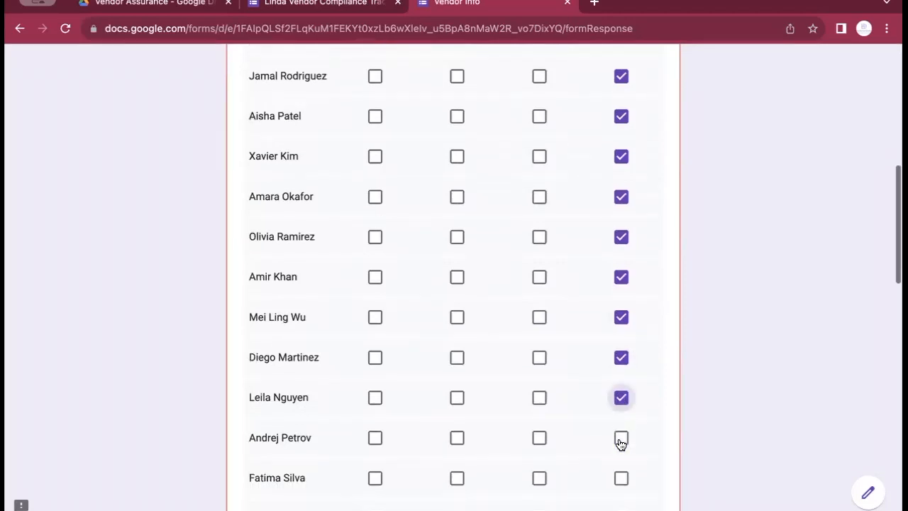
{"action": "left_click", "coordinate": [622, 427]}
{"action": "left_click", "coordinate": [622, 464]}
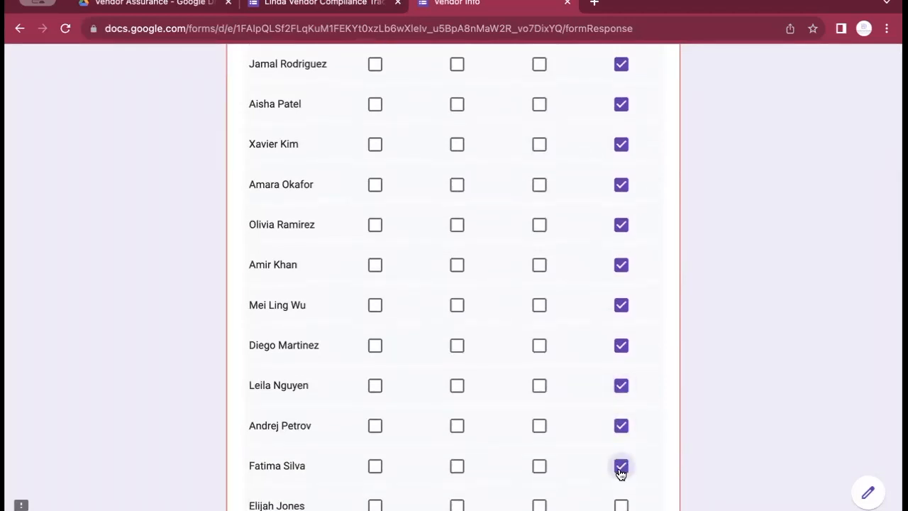
{"action": "scroll", "coordinate": [621, 471], "scroll_direction": "down", "scroll_amount": 1}
{"action": "left_click", "coordinate": [622, 420]}
{"action": "left_click", "coordinate": [622, 456]}
{"action": "left_click", "coordinate": [622, 499]}
Tick No Access for the remaining people down to the last row, clearing the required error
{"action": "scroll", "coordinate": [618, 397], "scroll_direction": "down", "scroll_amount": 3}
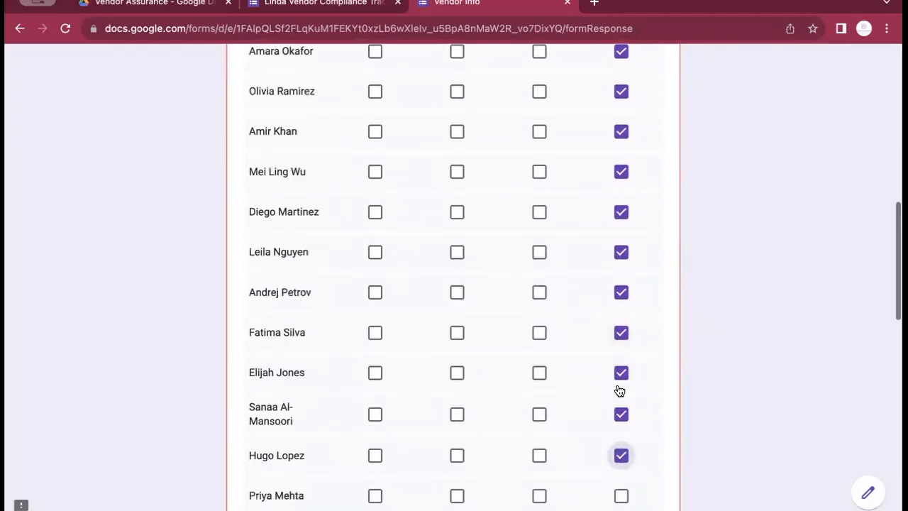
{"action": "left_click", "coordinate": [621, 330]}
{"action": "left_click", "coordinate": [619, 368]}
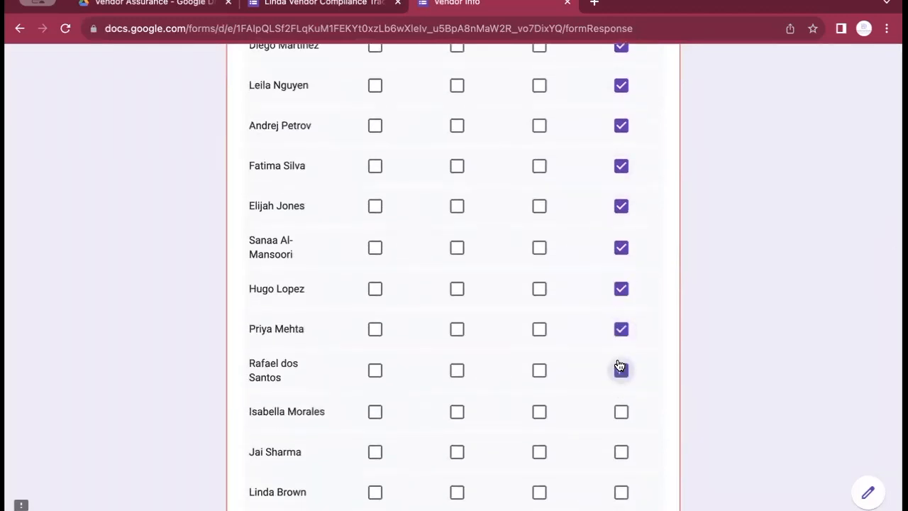
{"action": "left_click", "coordinate": [621, 410]}
{"action": "left_click", "coordinate": [621, 454]}
{"action": "left_click", "coordinate": [621, 491]}
{"action": "scroll", "coordinate": [559, 377], "scroll_direction": "down", "scroll_amount": 3}
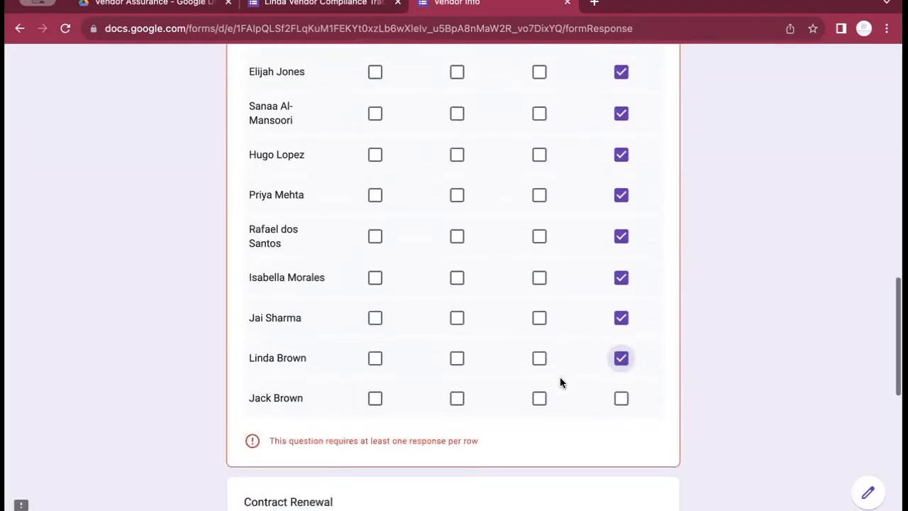
{"action": "left_click", "coordinate": [615, 364]}
{"action": "scroll", "coordinate": [476, 234], "scroll_direction": "down", "scroll_amount": 7}
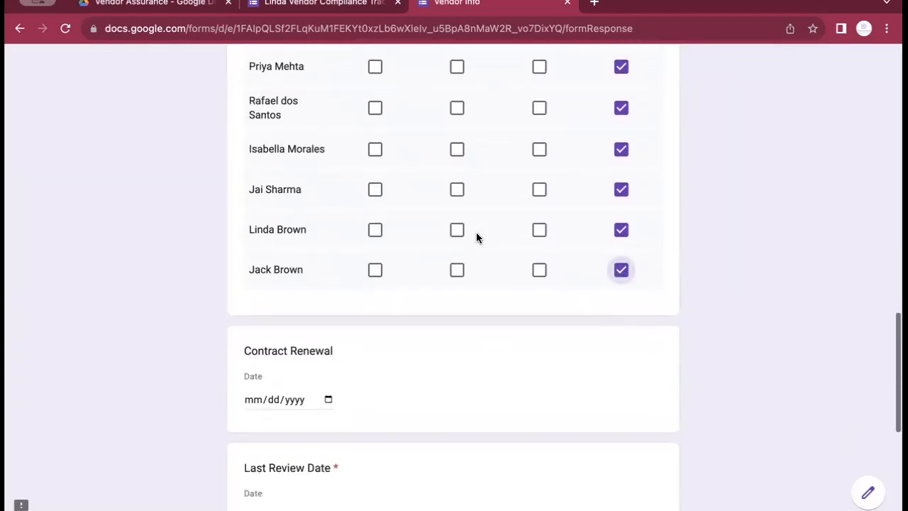
{"action": "scroll", "coordinate": [476, 238], "scroll_direction": "up", "scroll_amount": 1}
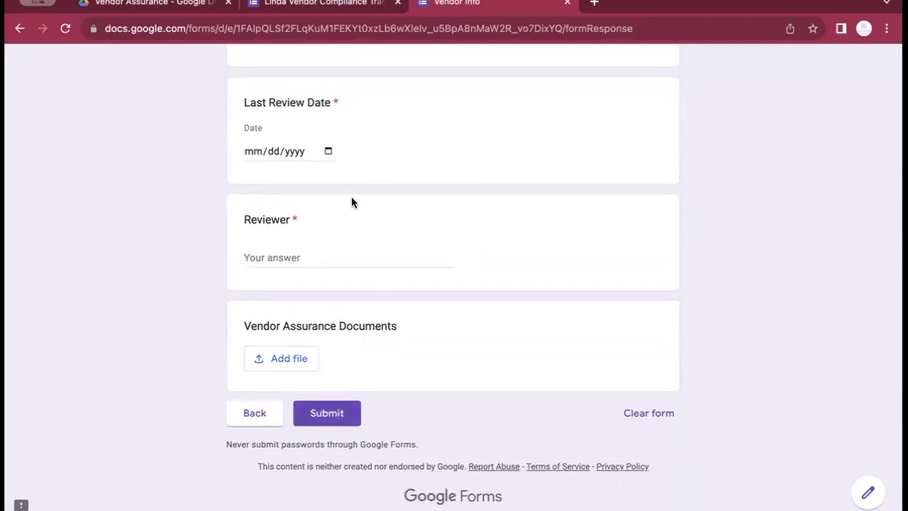
{"action": "scroll", "coordinate": [358, 255], "scroll_direction": "up", "scroll_amount": 5}
{"action": "scroll", "coordinate": [358, 256], "scroll_direction": "down", "scroll_amount": 3}
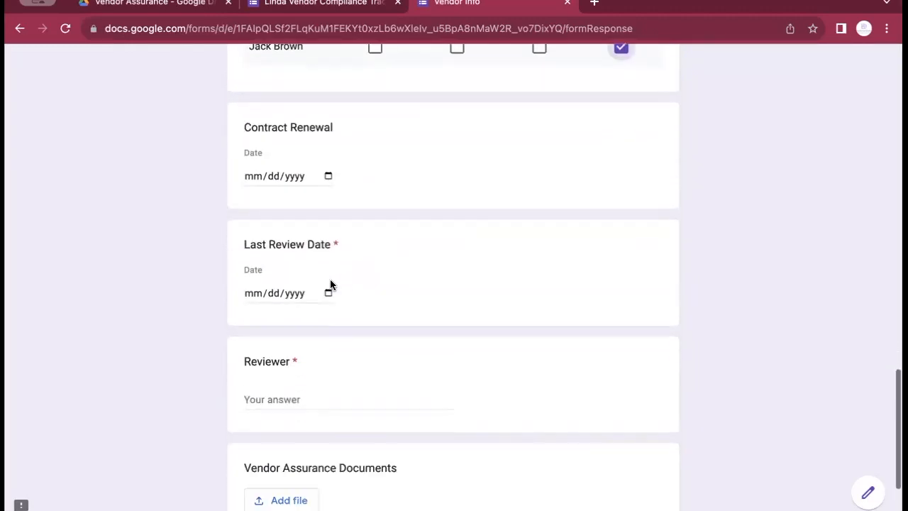
Set Last Review Date to 10/26/2023, enter the reviewer's e-mail, and submit the response
{"action": "left_click", "coordinate": [328, 291]}
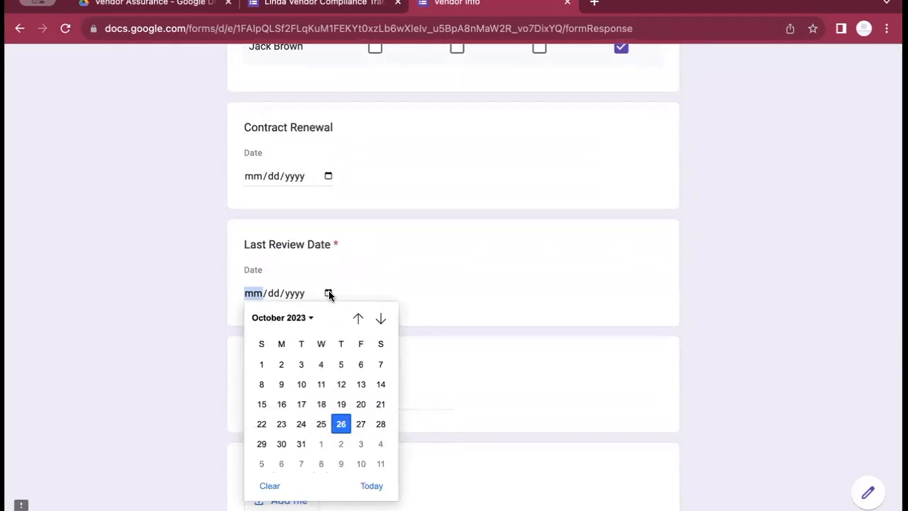
{"action": "left_click", "coordinate": [341, 417]}
{"action": "left_click", "coordinate": [312, 392]}
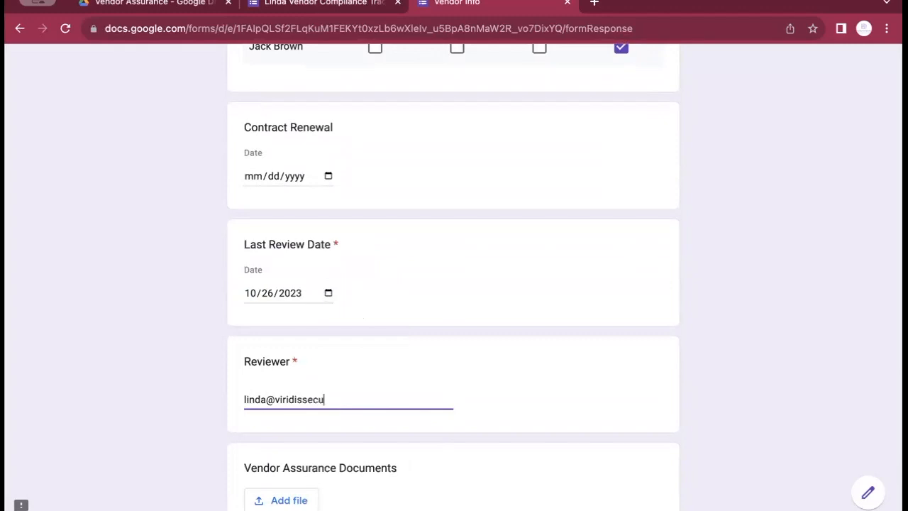
{"action": "scroll", "coordinate": [524, 275], "scroll_direction": "down", "scroll_amount": 3}
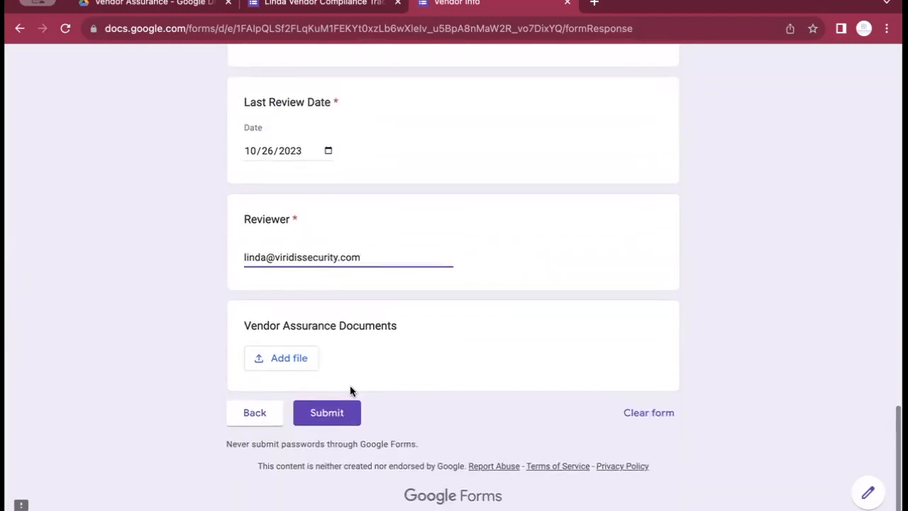
{"action": "left_click", "coordinate": [341, 414]}
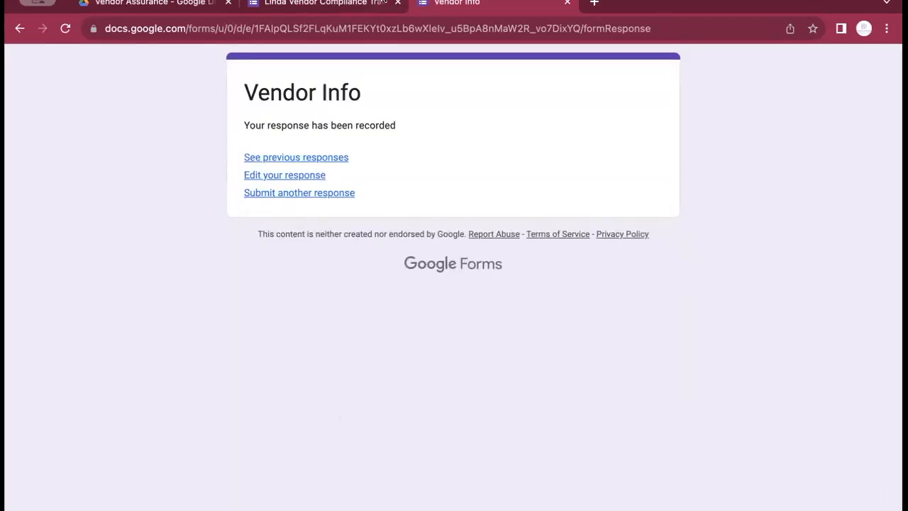
Confirm in the editor's response summary that the form now counts 5 responses
{"action": "left_click", "coordinate": [296, 9]}
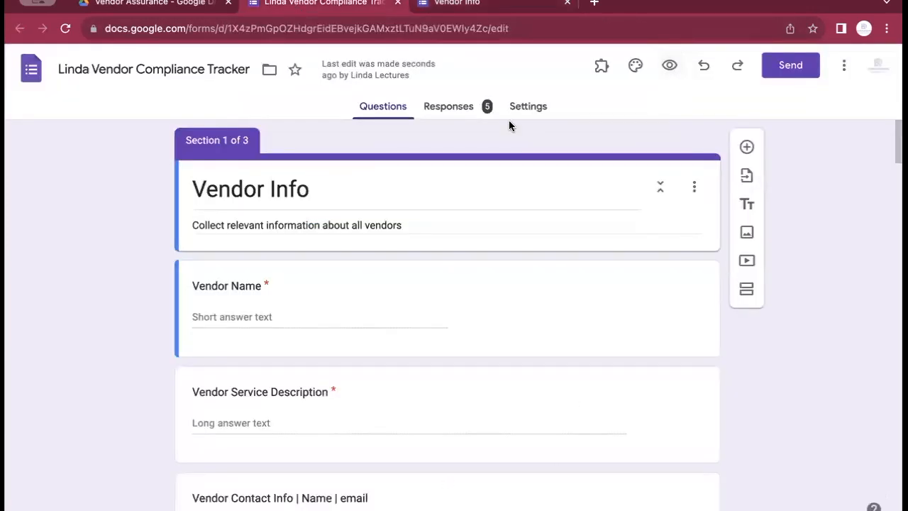
{"action": "left_click", "coordinate": [456, 112]}
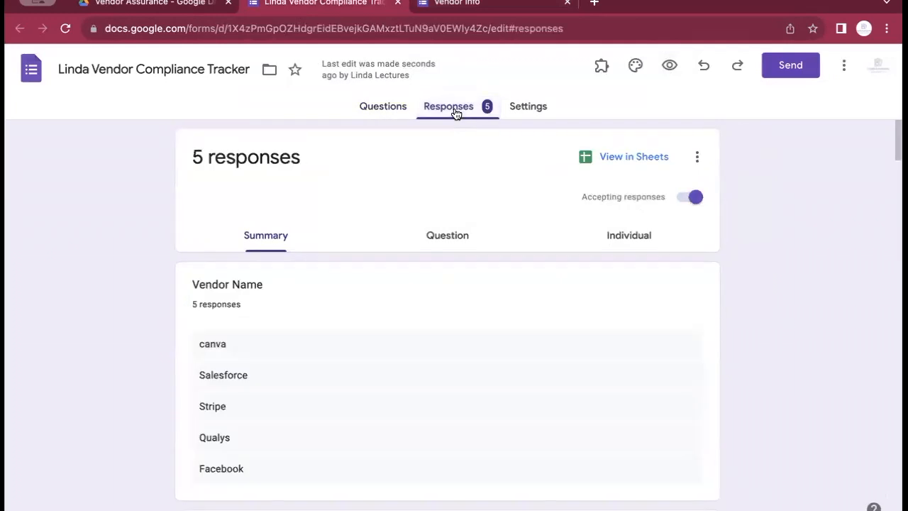
{"action": "left_click", "coordinate": [381, 107]}
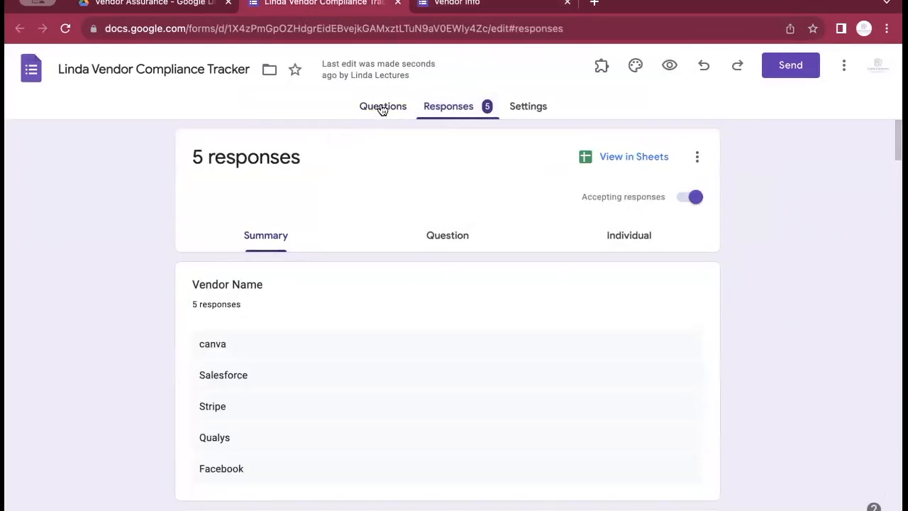